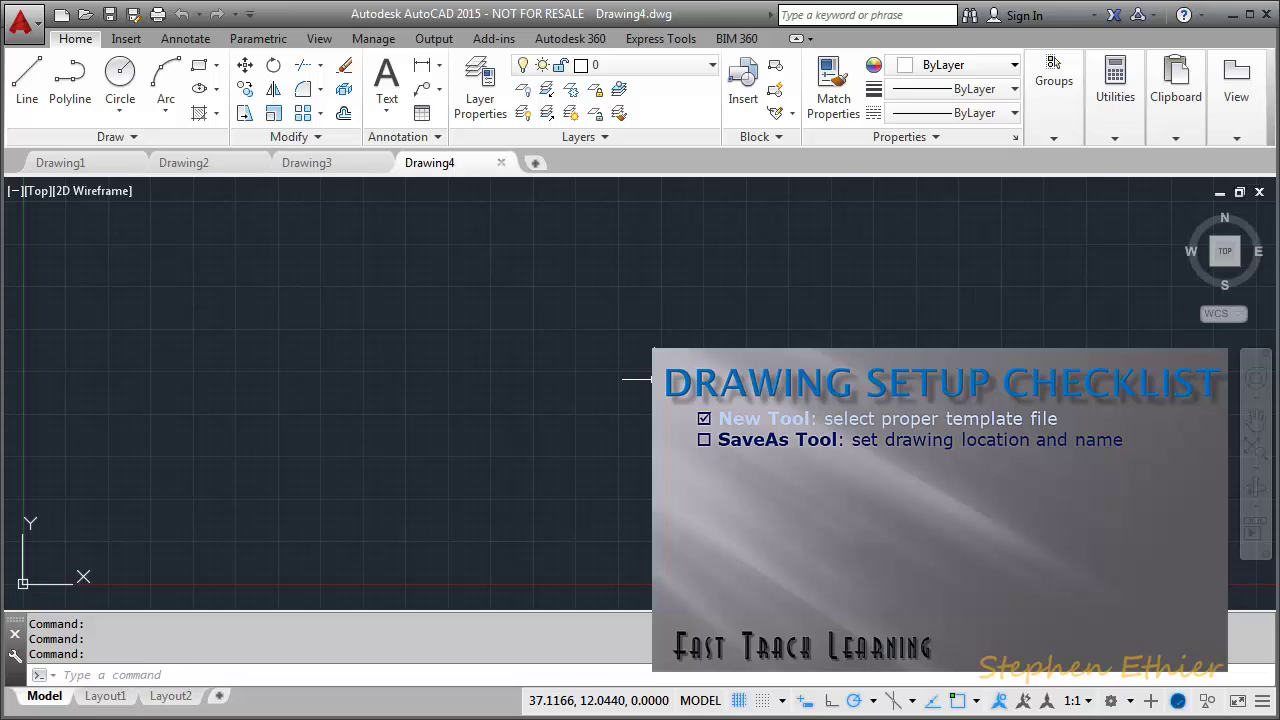
- Start saving the drawing and create a new AcadTrain folder in My Documents as its save location
left_click(112, 16)
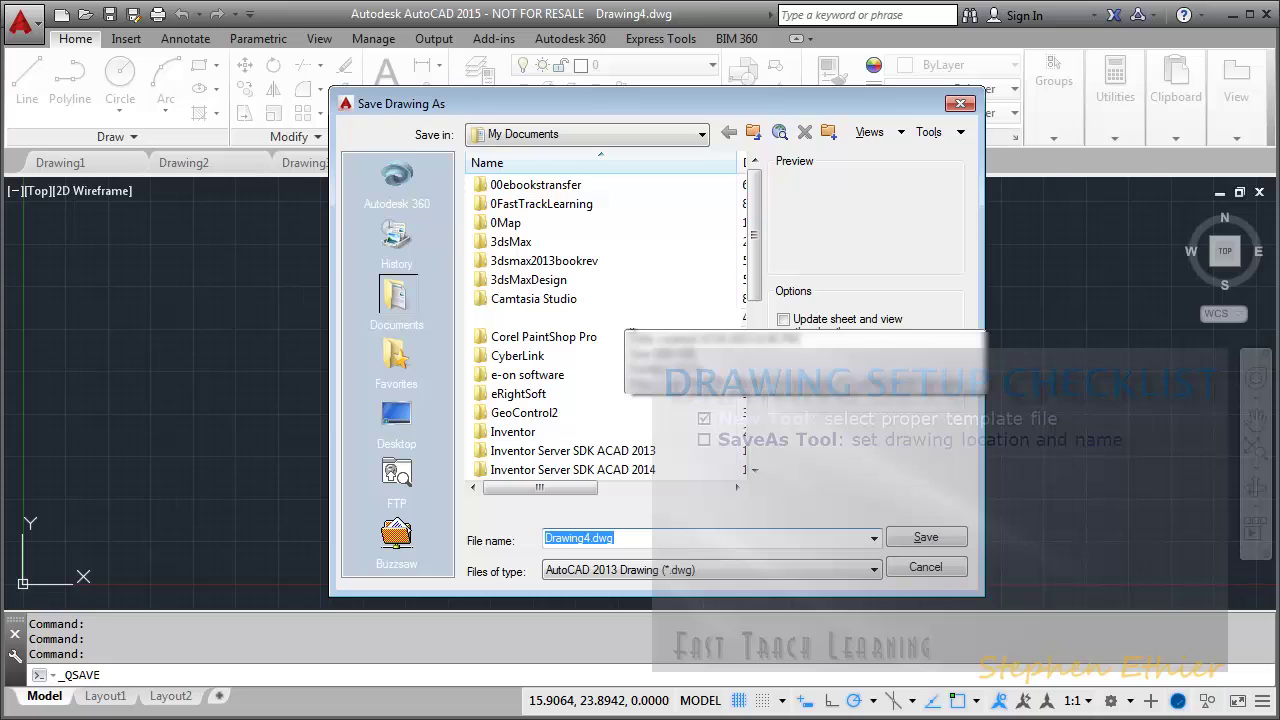
right_click(624, 311)
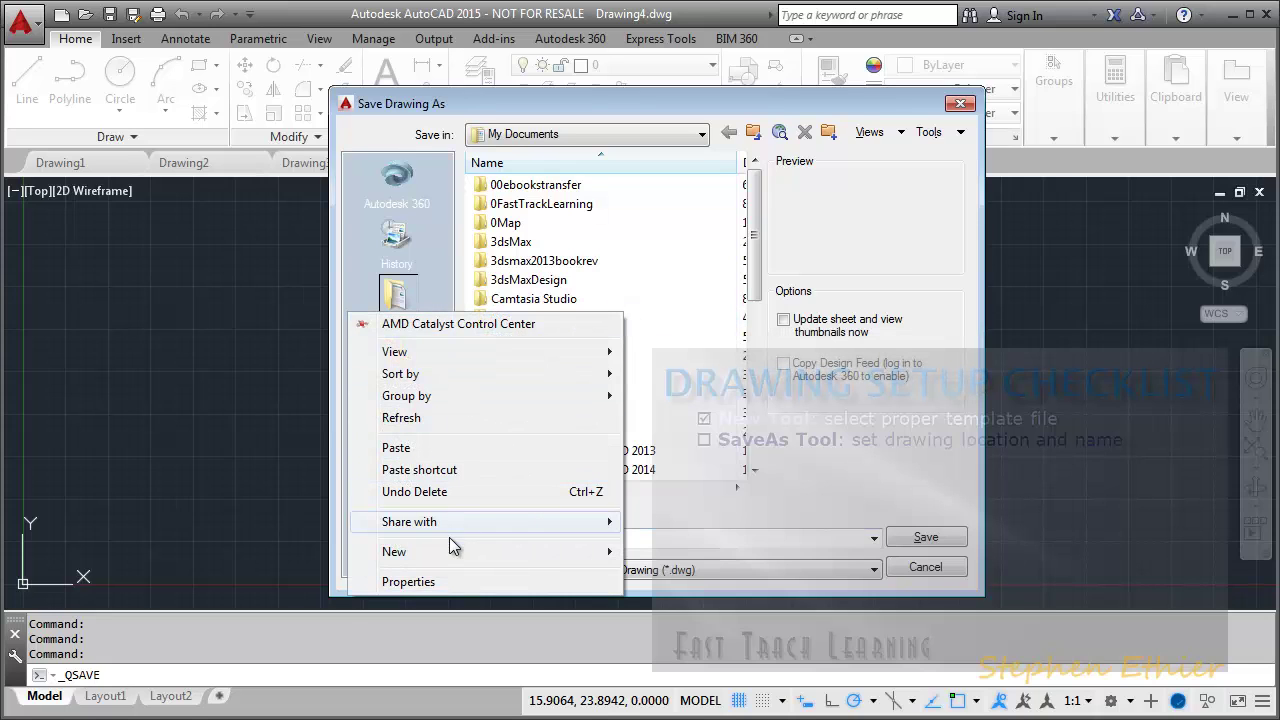
mouse_move(446, 549)
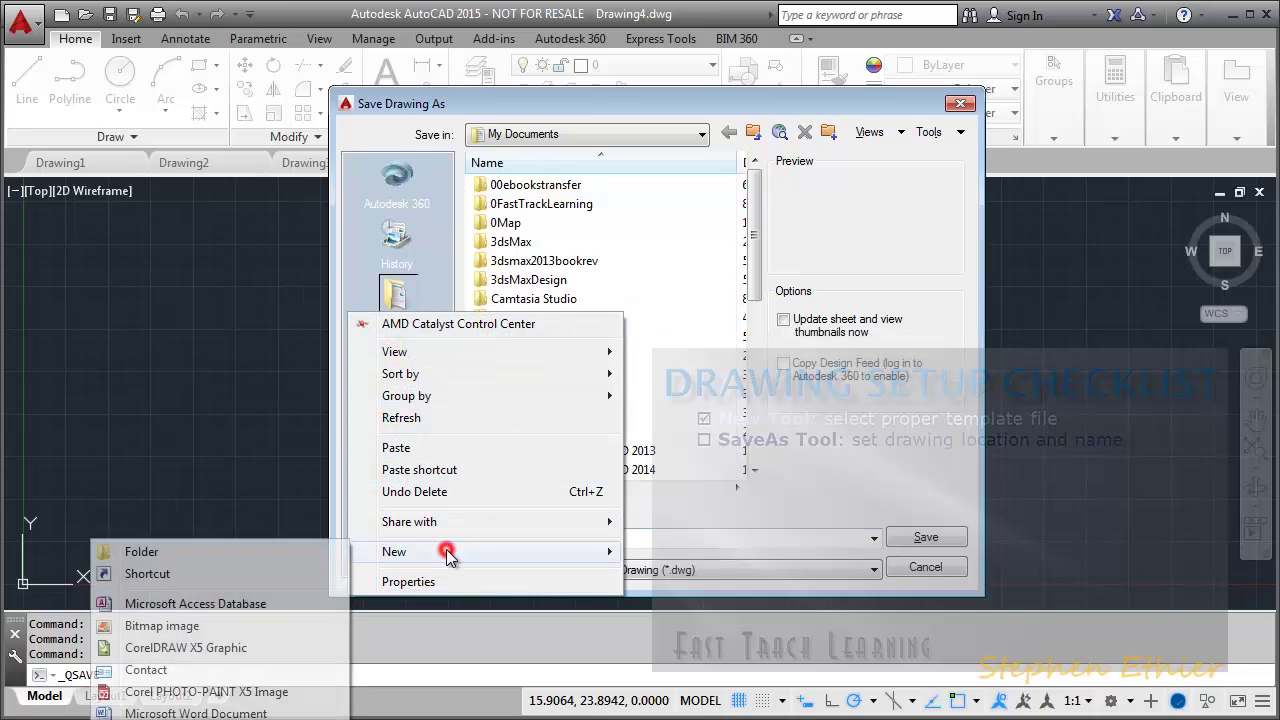
left_click(155, 553)
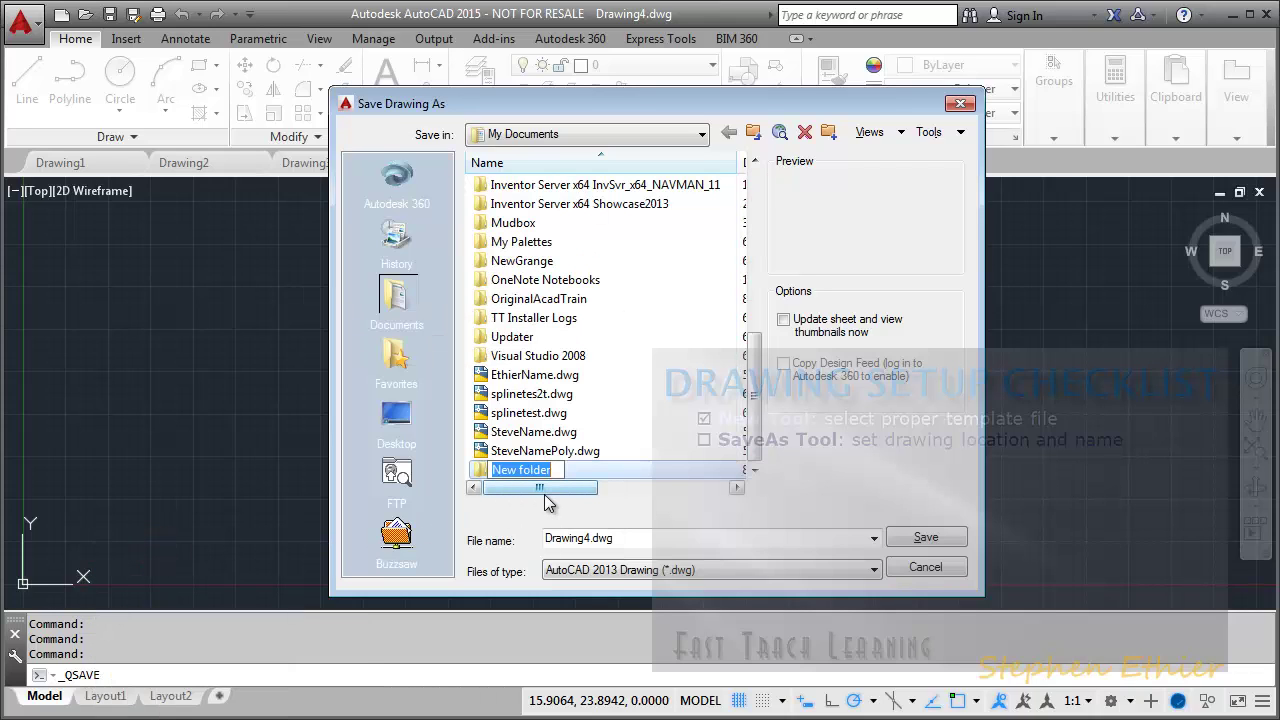
type("AcadTrain")
key("Return")
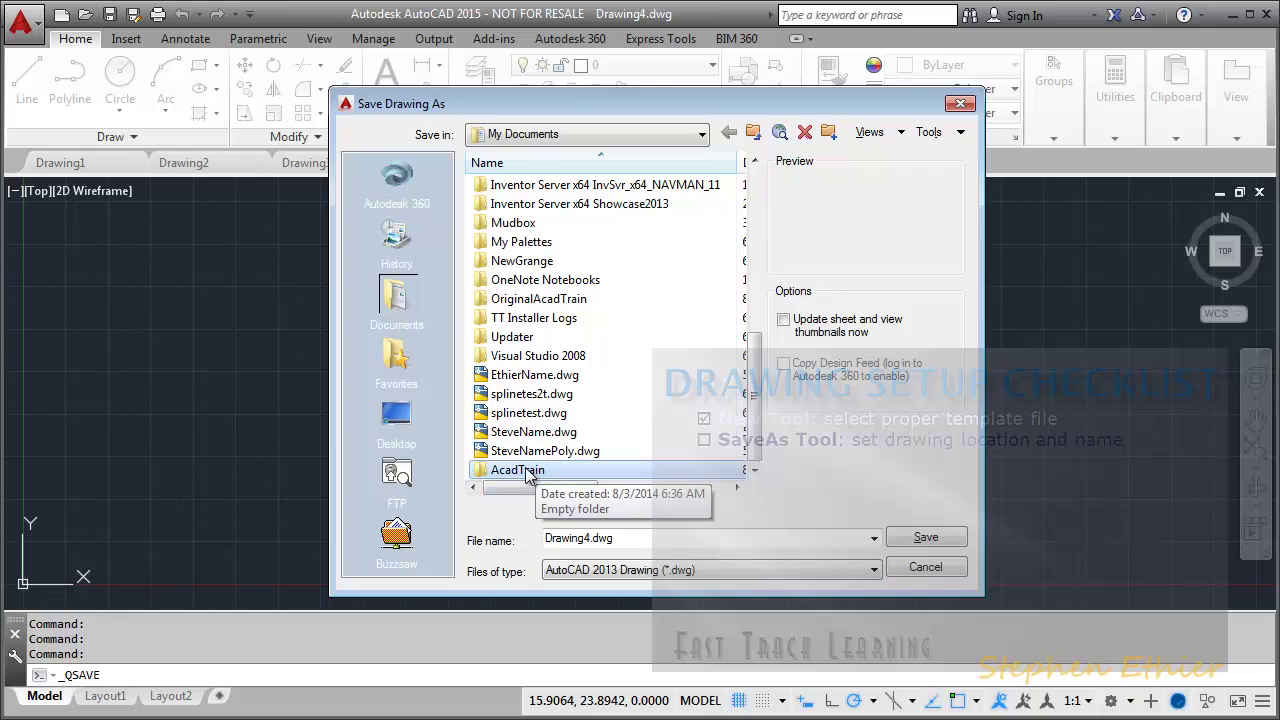
double_click(527, 472)
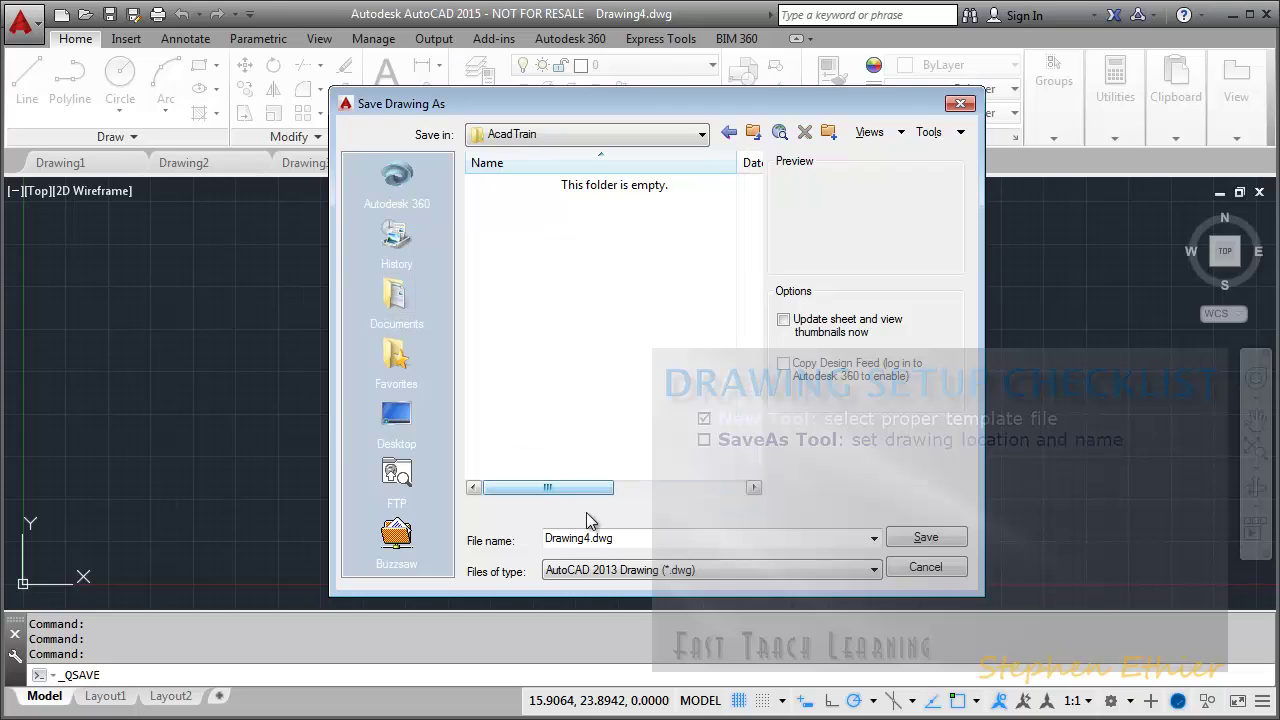
- Name the drawing MyFirstSetup and save it in the AcadTrain folder
left_click(588, 538)
left_click(589, 538)
left_click_drag(590, 538, 453, 542)
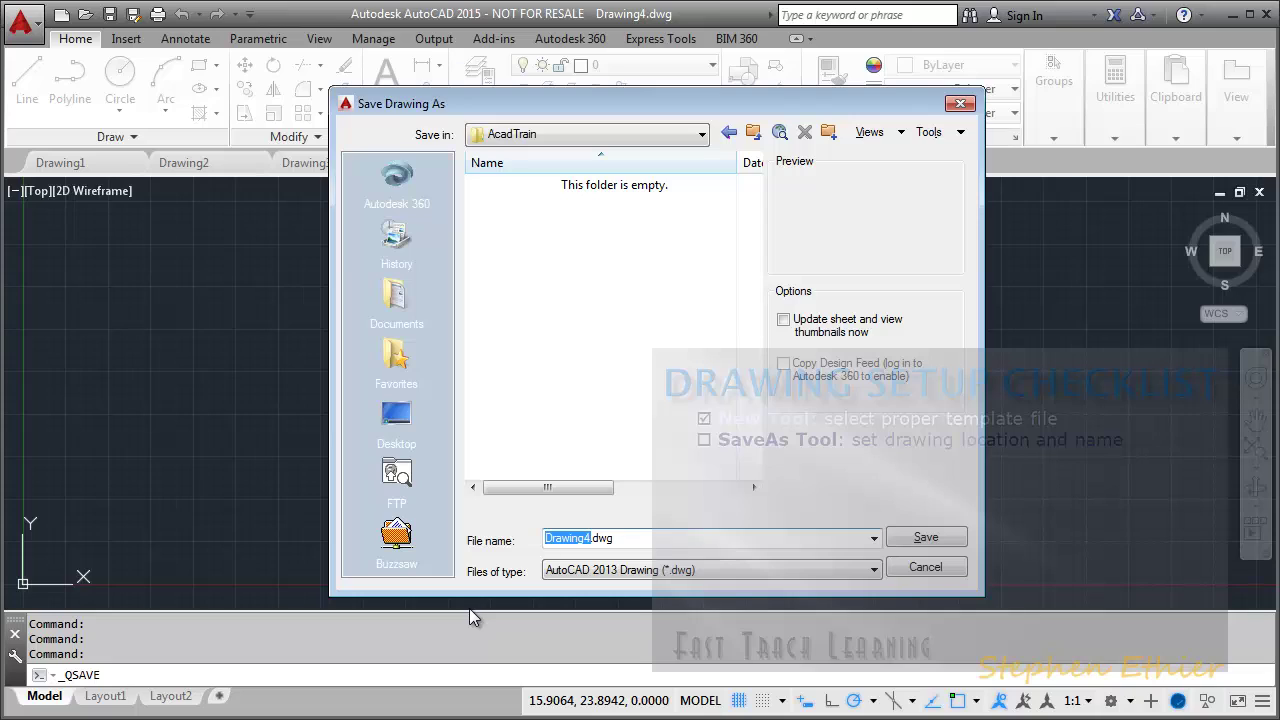
type("MyFirstSetup")
left_click(930, 539)
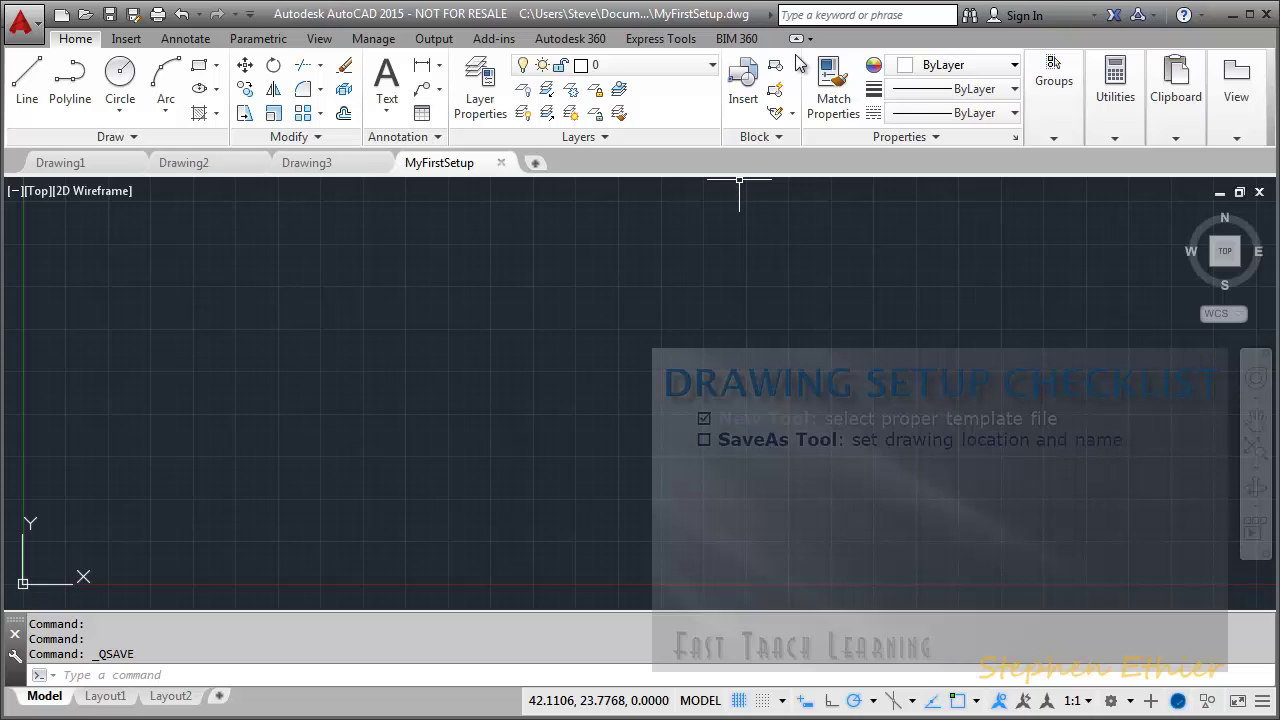
- Check the AcadTrain folder for the saved drawing and review the available annotation scales, making no change
left_click(85, 15)
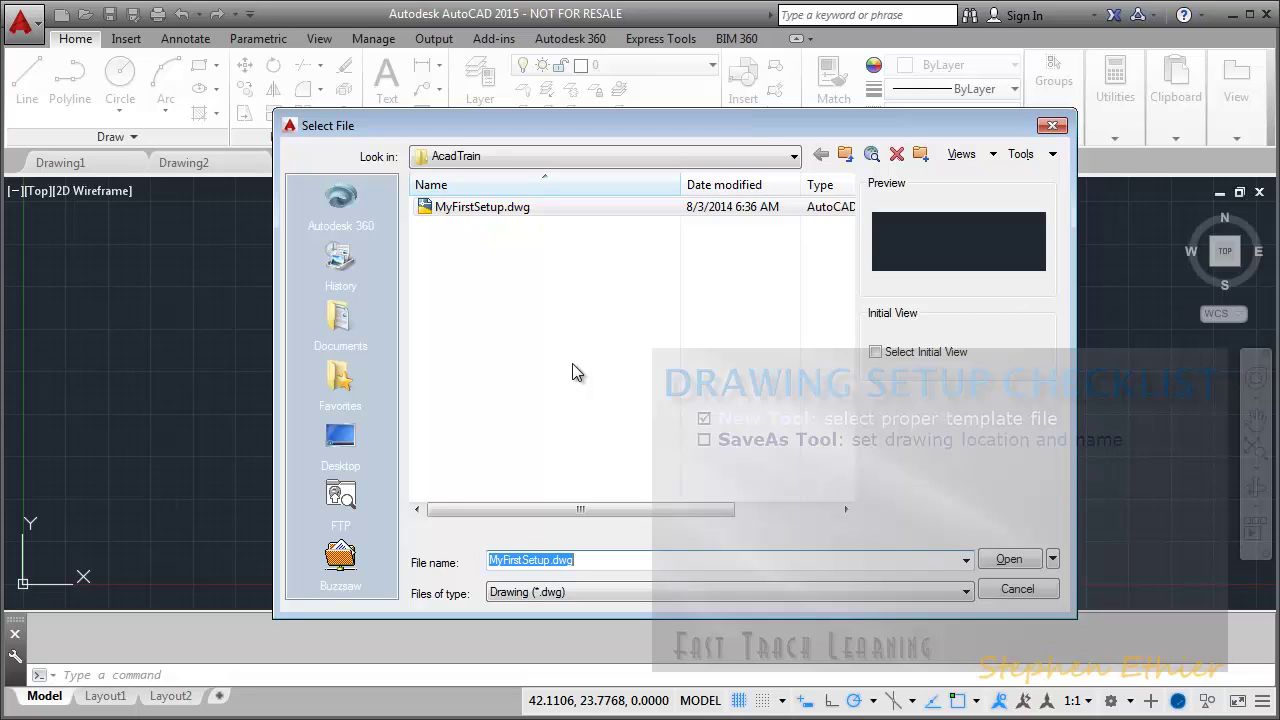
left_click(1018, 590)
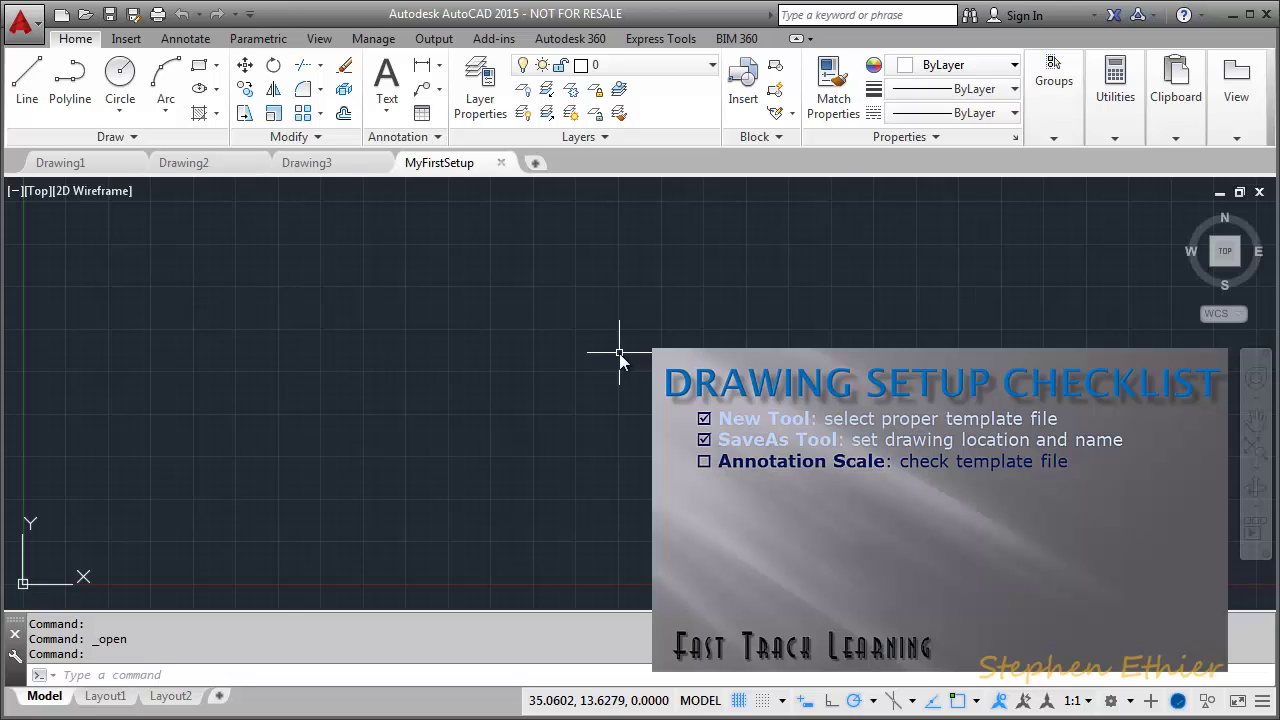
left_click(1078, 705)
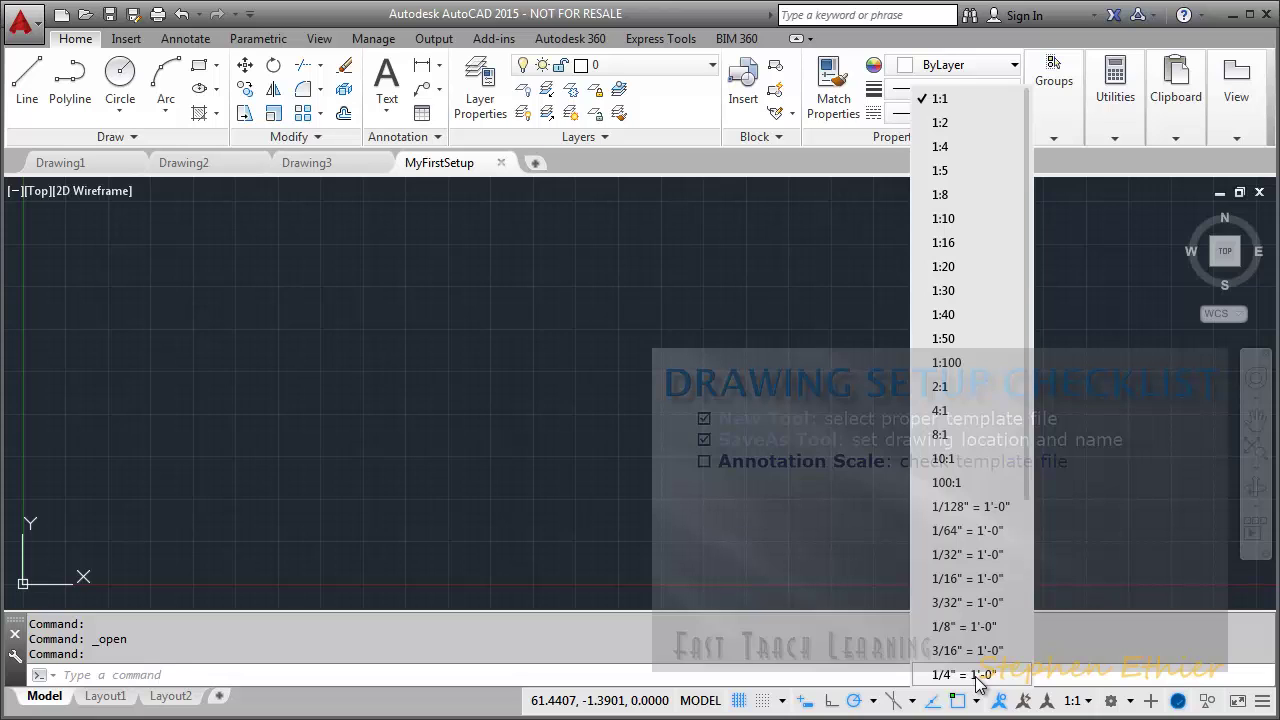
key("Escape")
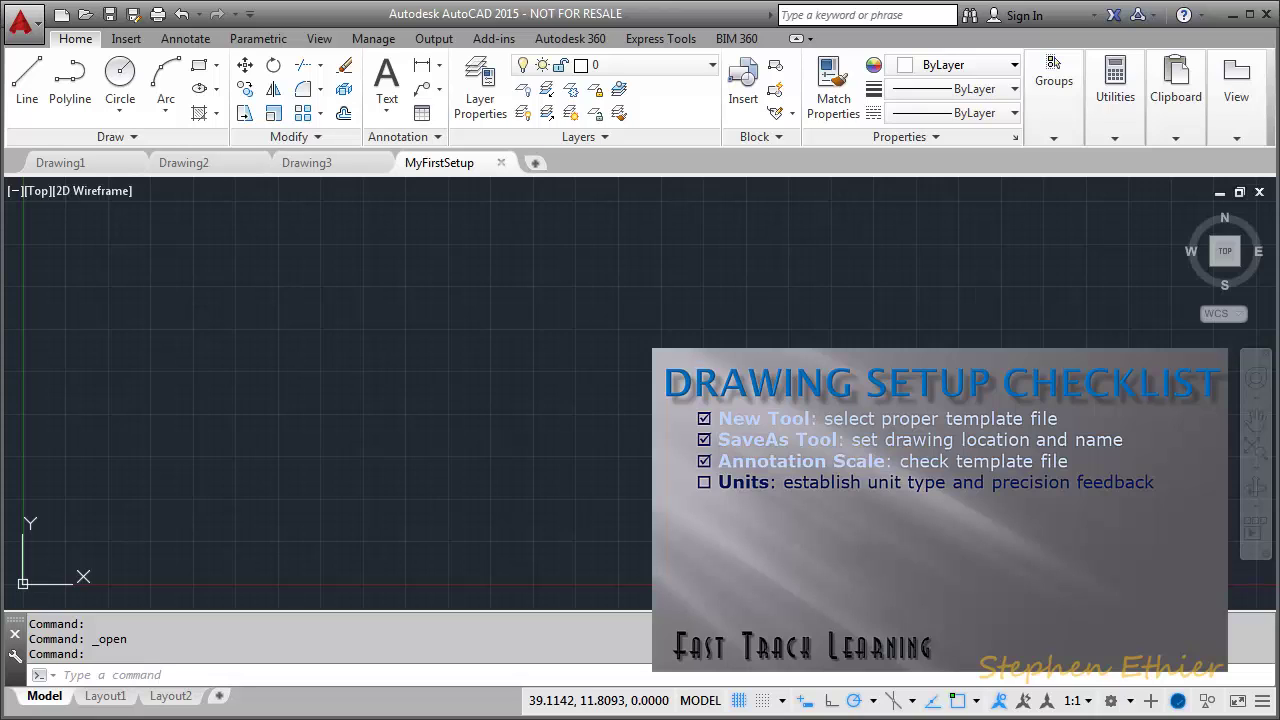
- Open the Drawing Units settings for the MyFirstSetup drawing
left_click(22, 24)
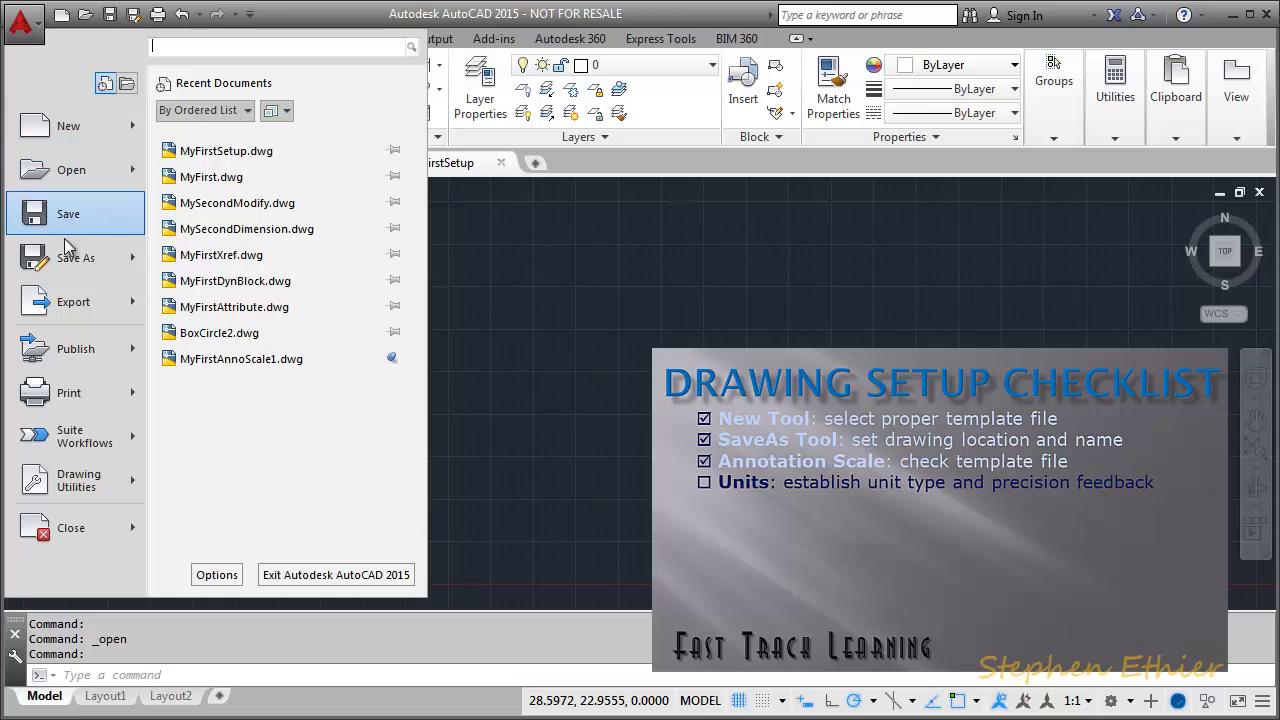
mouse_move(78, 488)
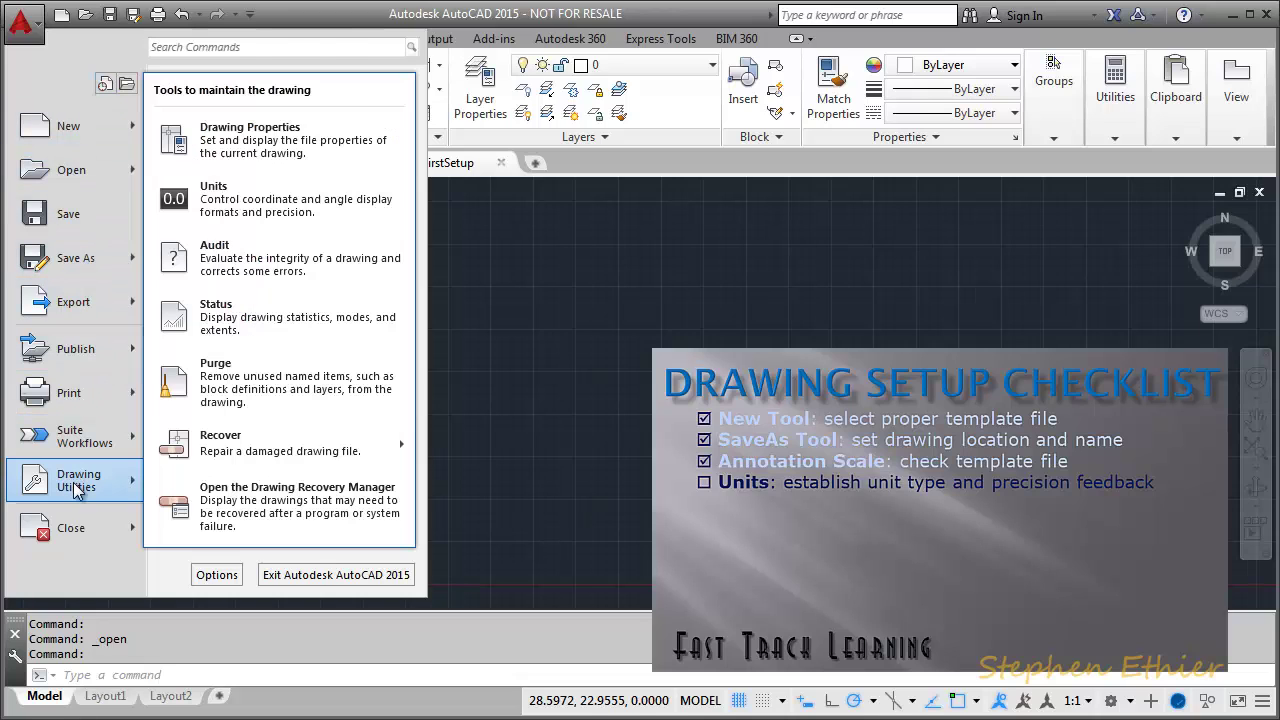
left_click(260, 201)
left_click_drag(639, 286, 627, 224)
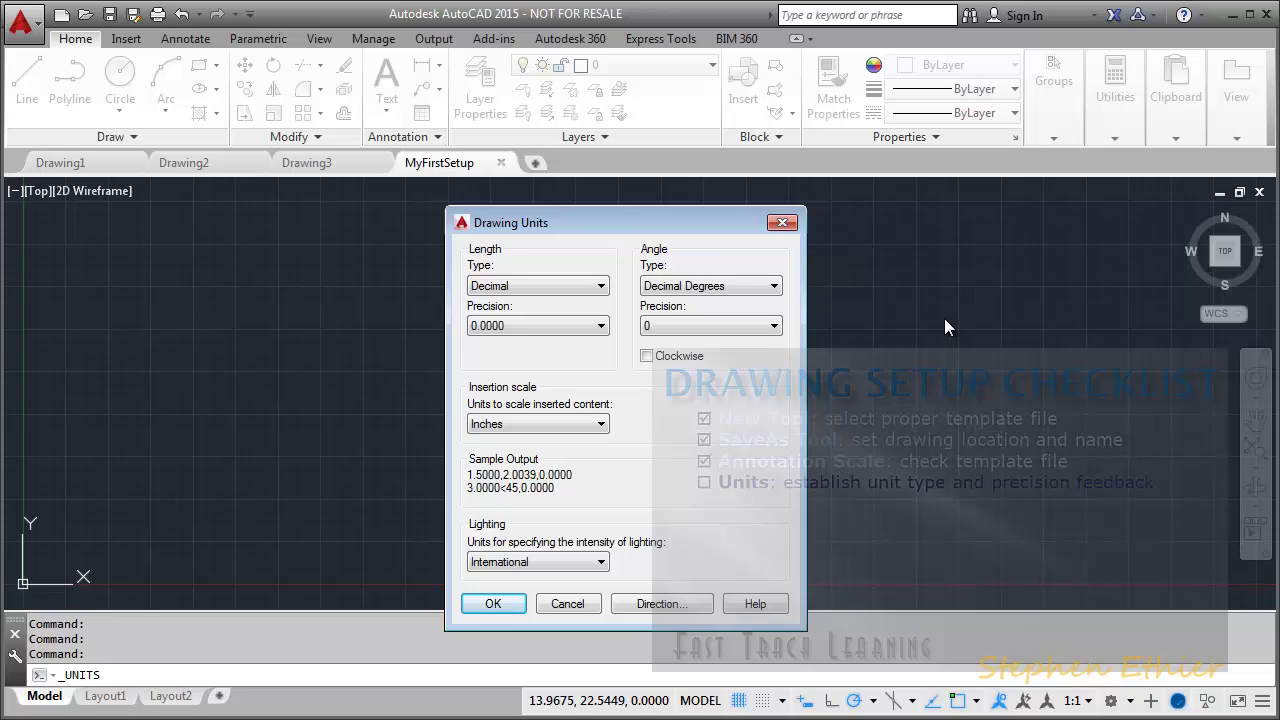
- Try the Architectural and Fractional length types to compare their sample output, and return the type to Decimal
left_click(600, 288)
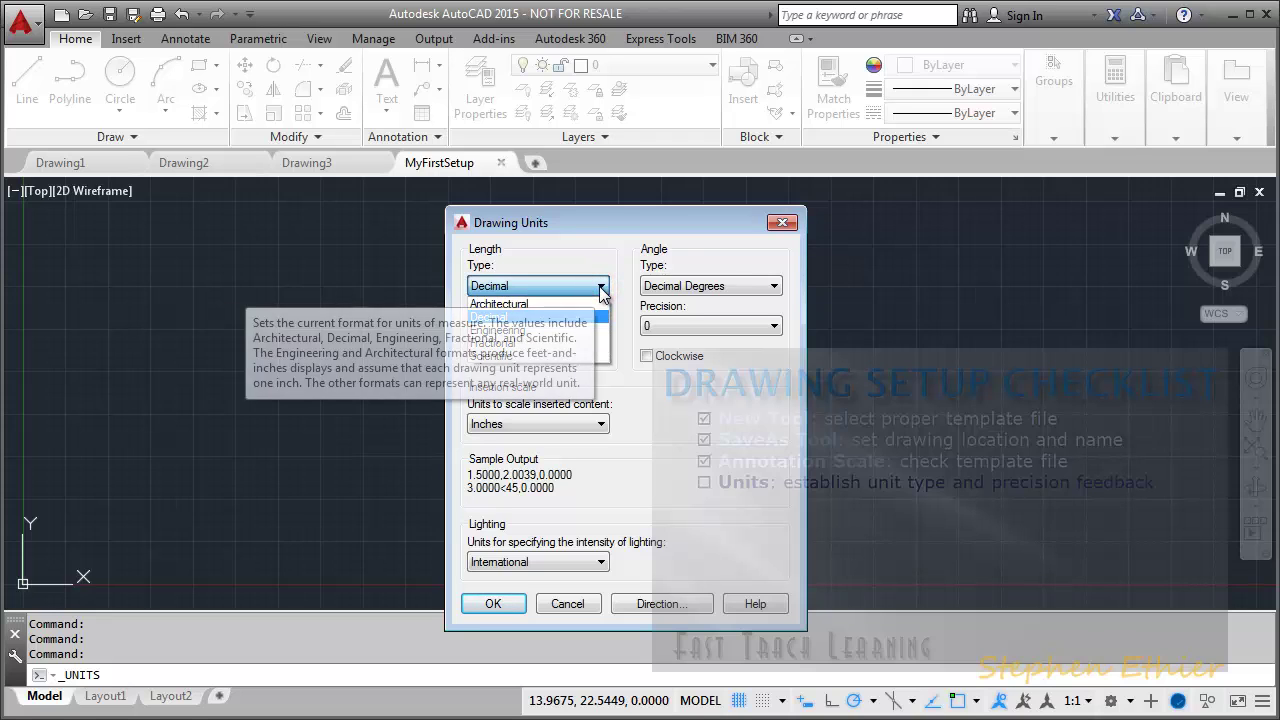
left_click(531, 305)
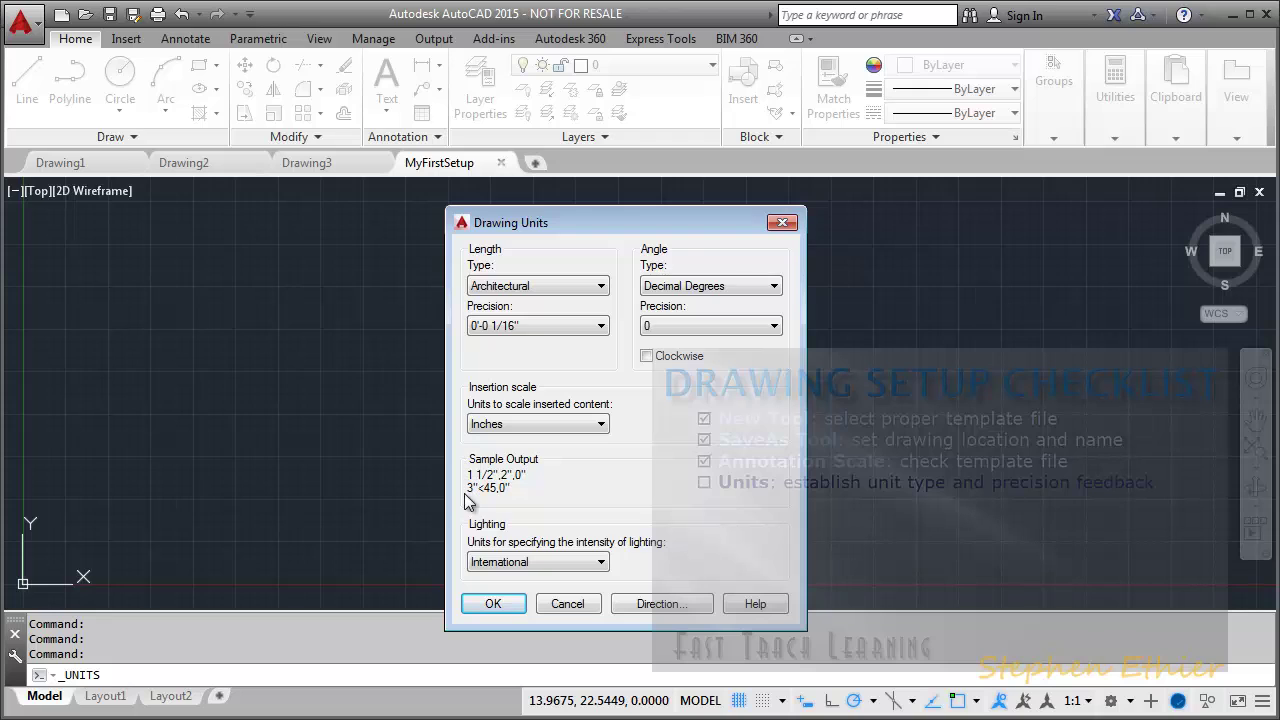
left_click(600, 288)
left_click(535, 317)
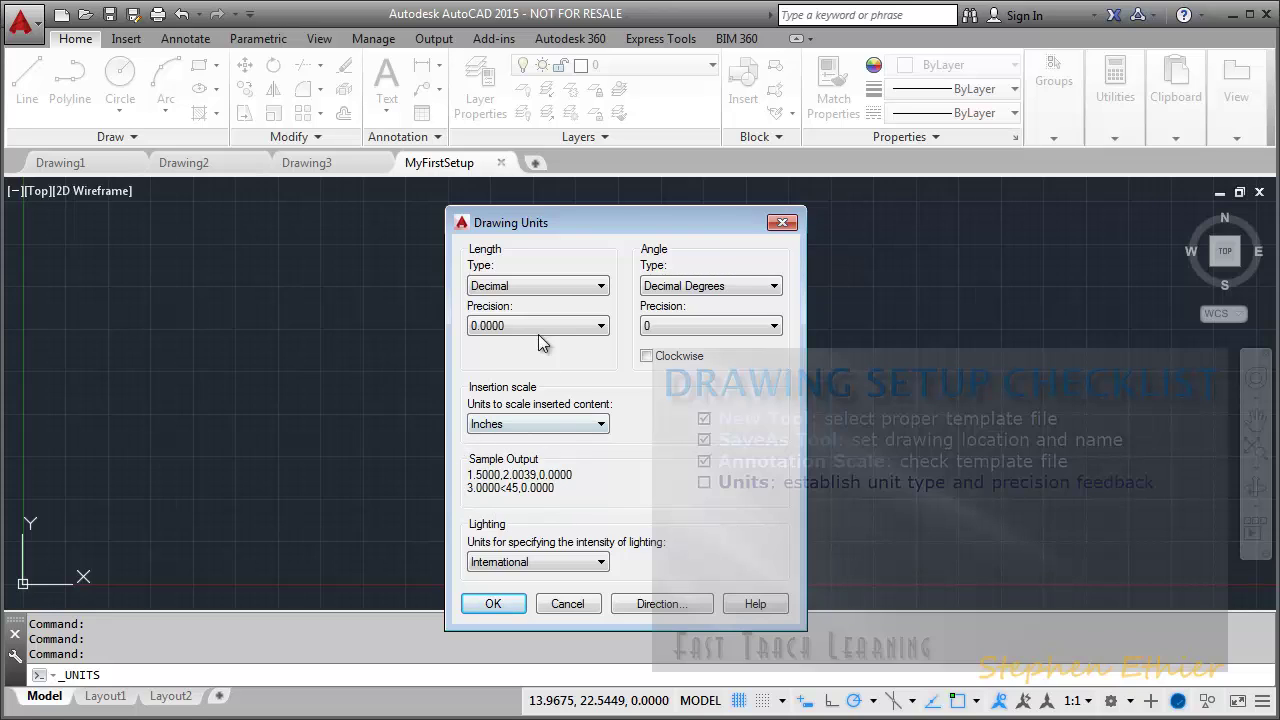
left_click(553, 286)
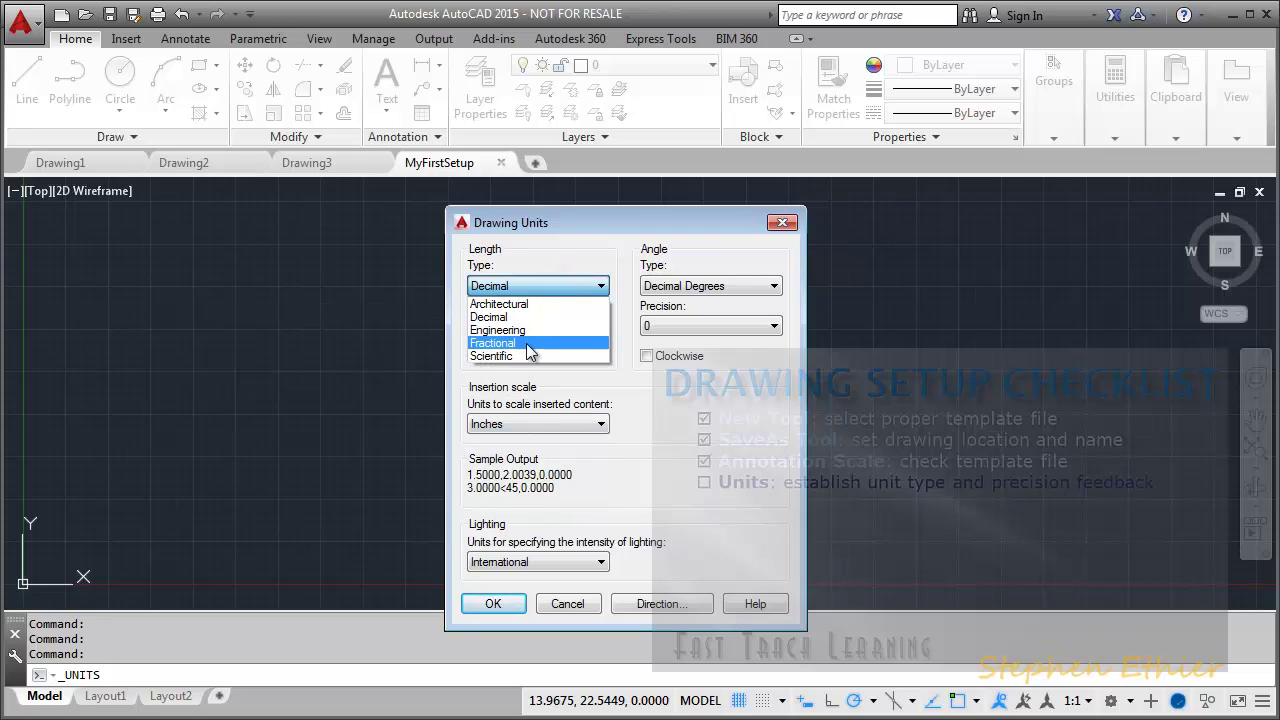
left_click(528, 345)
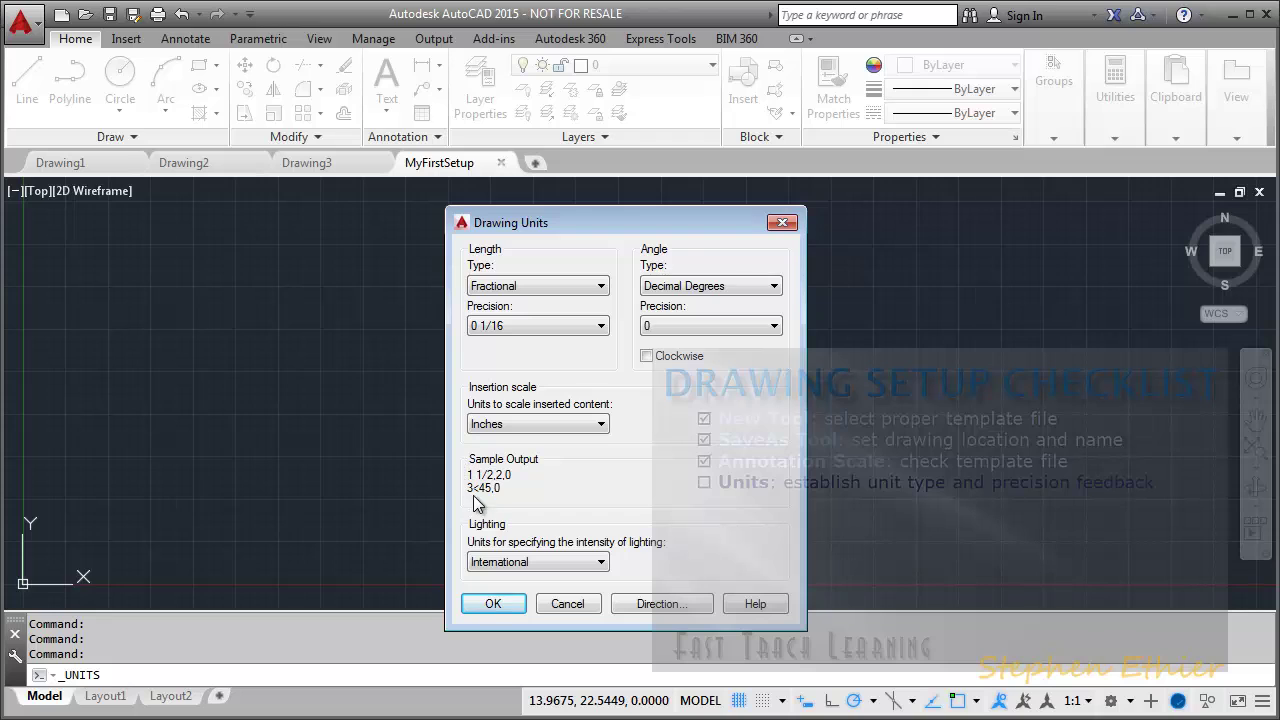
left_click(598, 287)
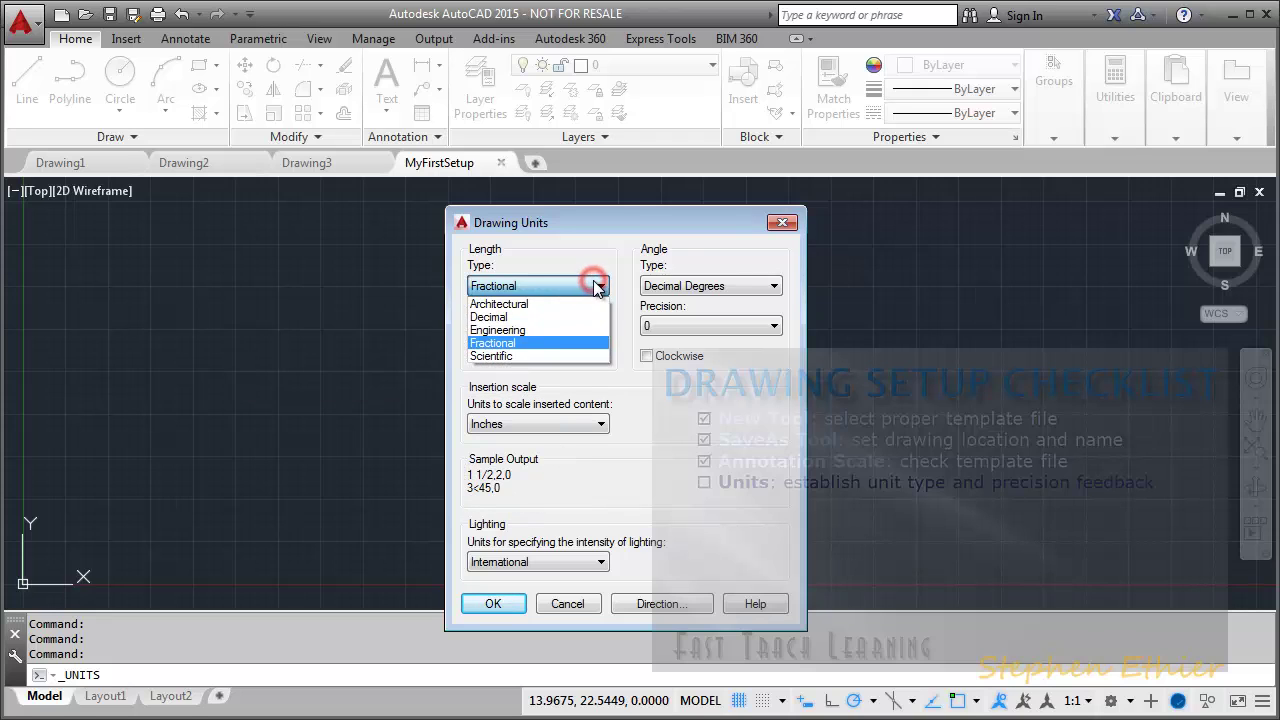
left_click(519, 318)
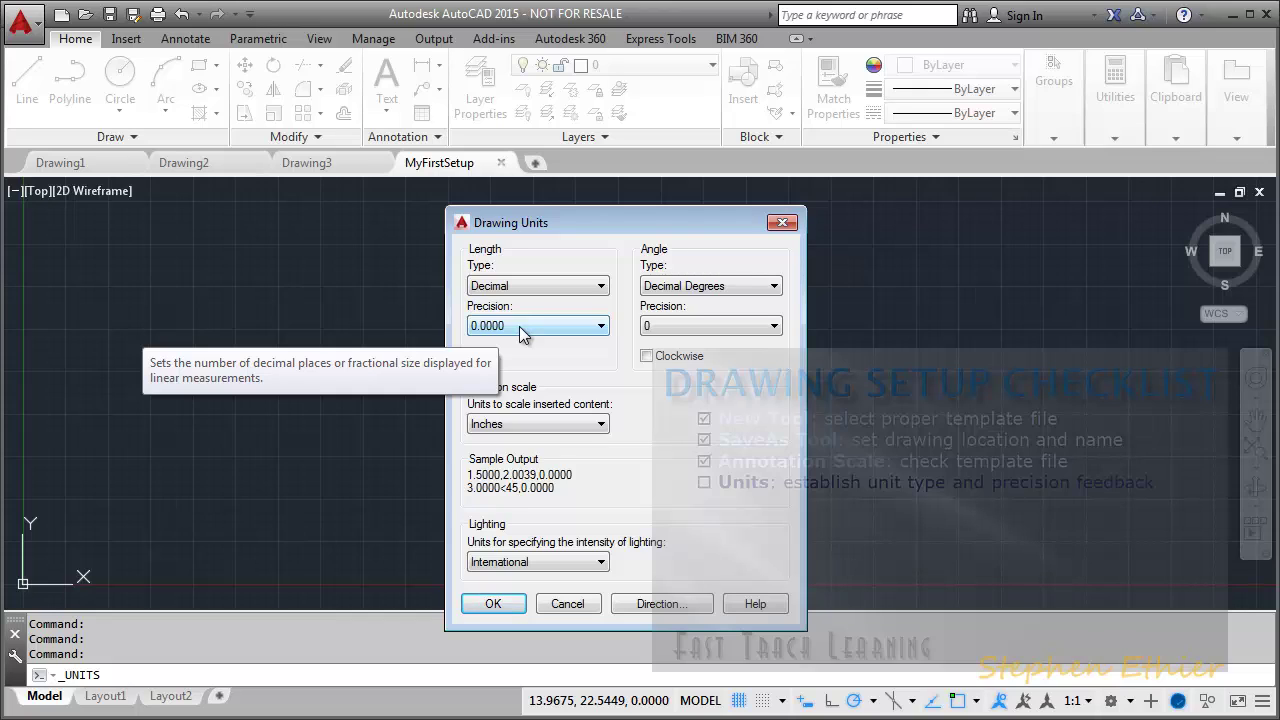
- Set the length precision to 0.000, keep angles in Decimal Degrees with 0.00 precision, and apply the units
left_click(519, 326)
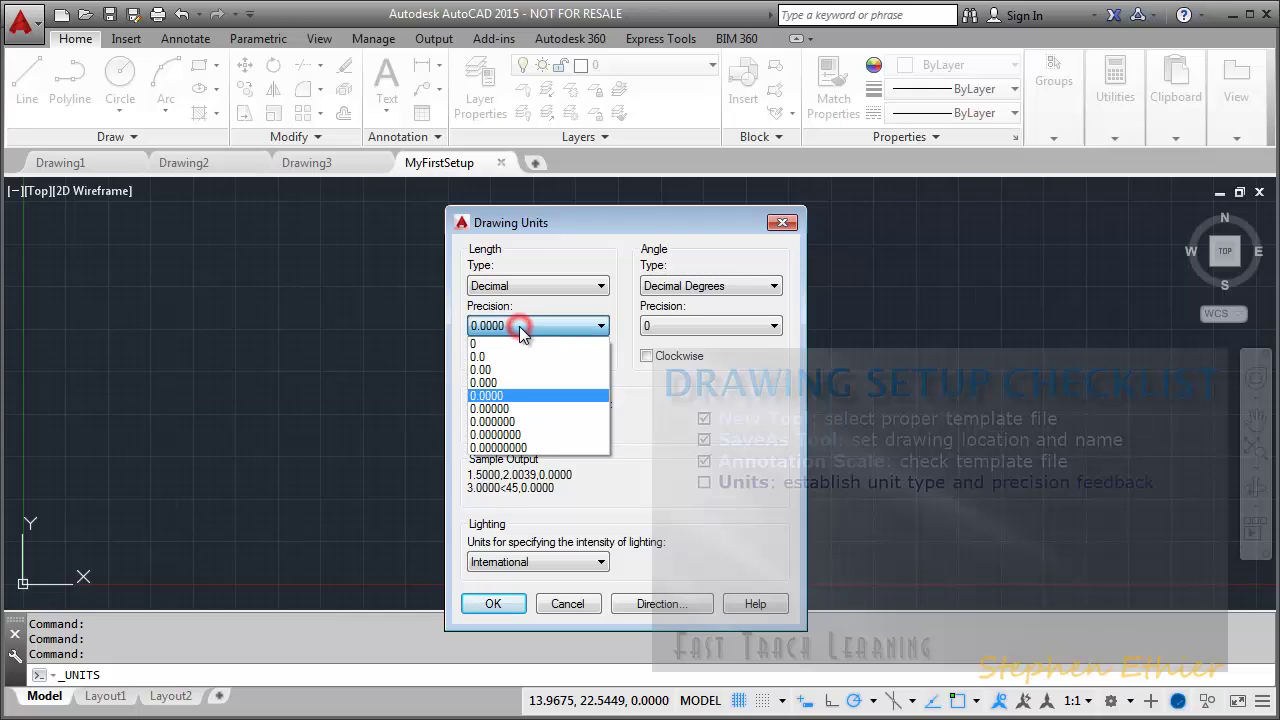
left_click(507, 382)
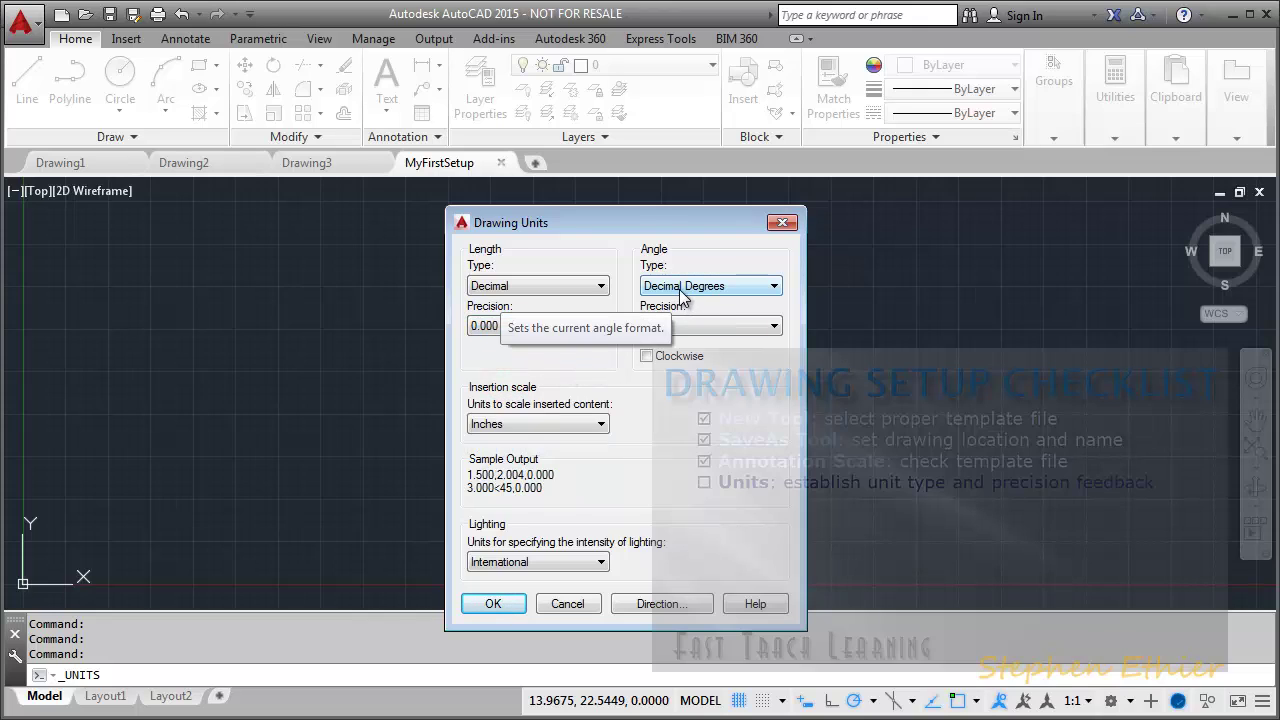
left_click(774, 288)
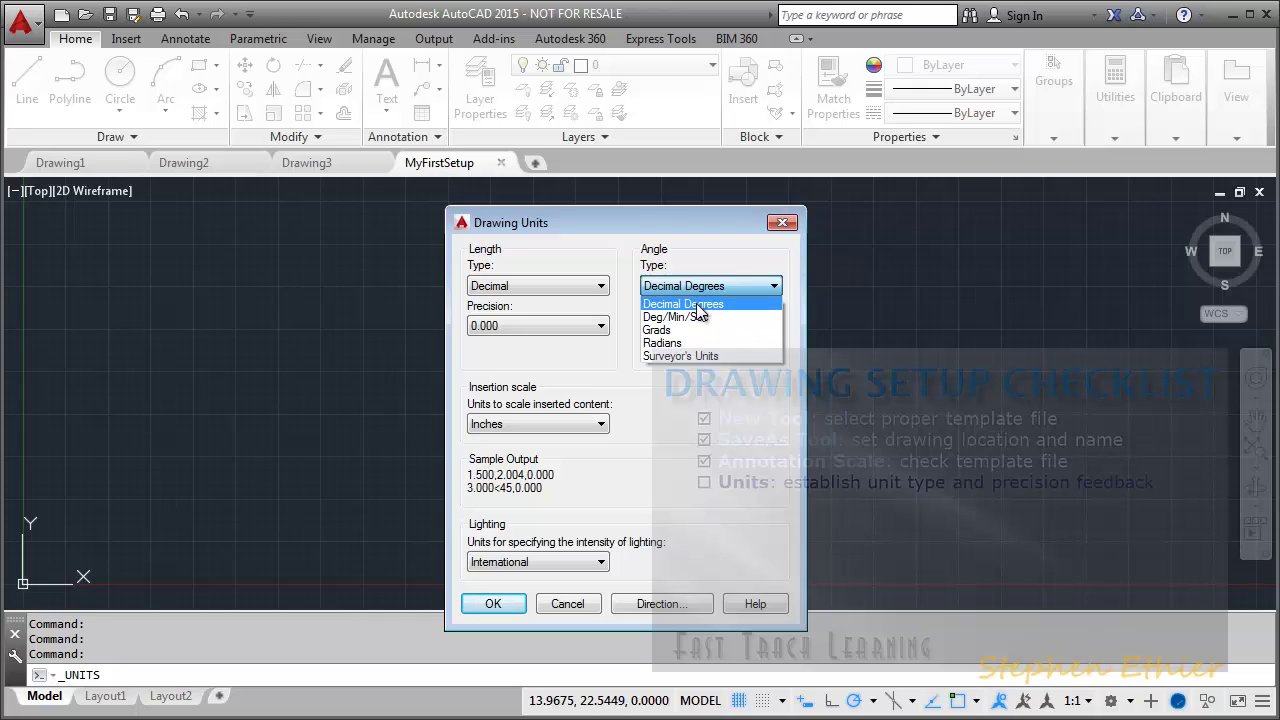
left_click(697, 308)
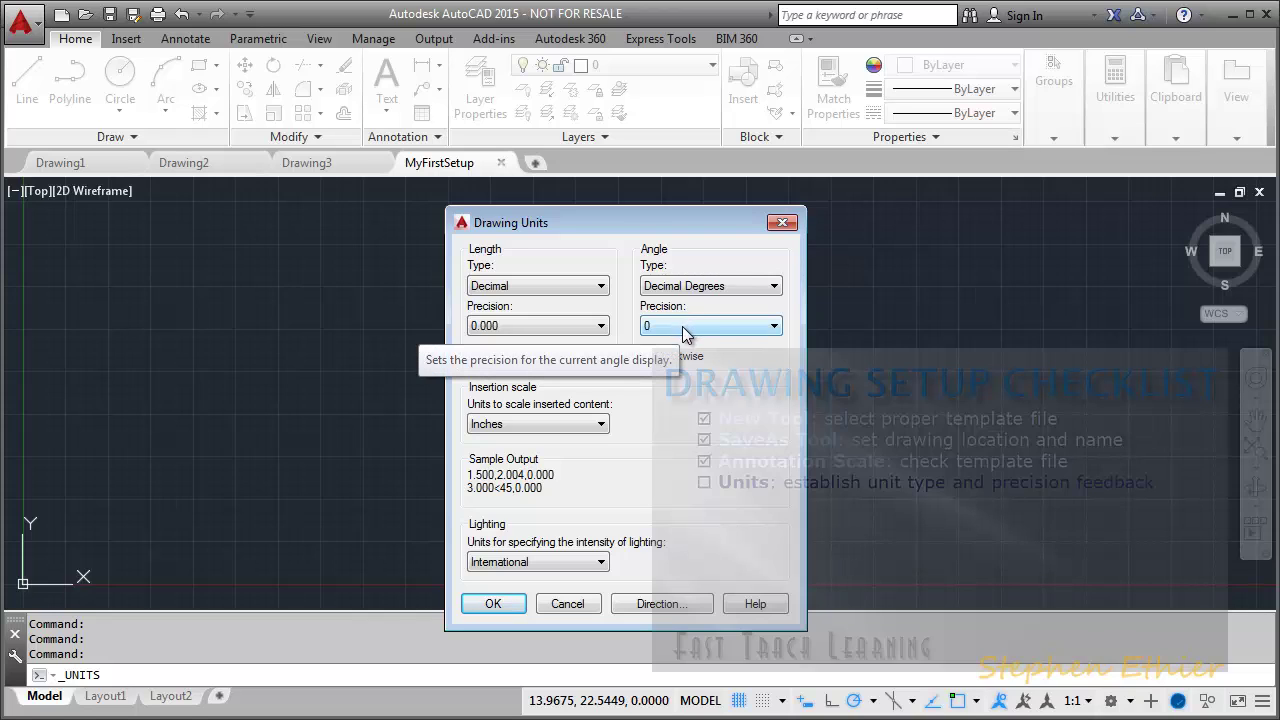
left_click(682, 326)
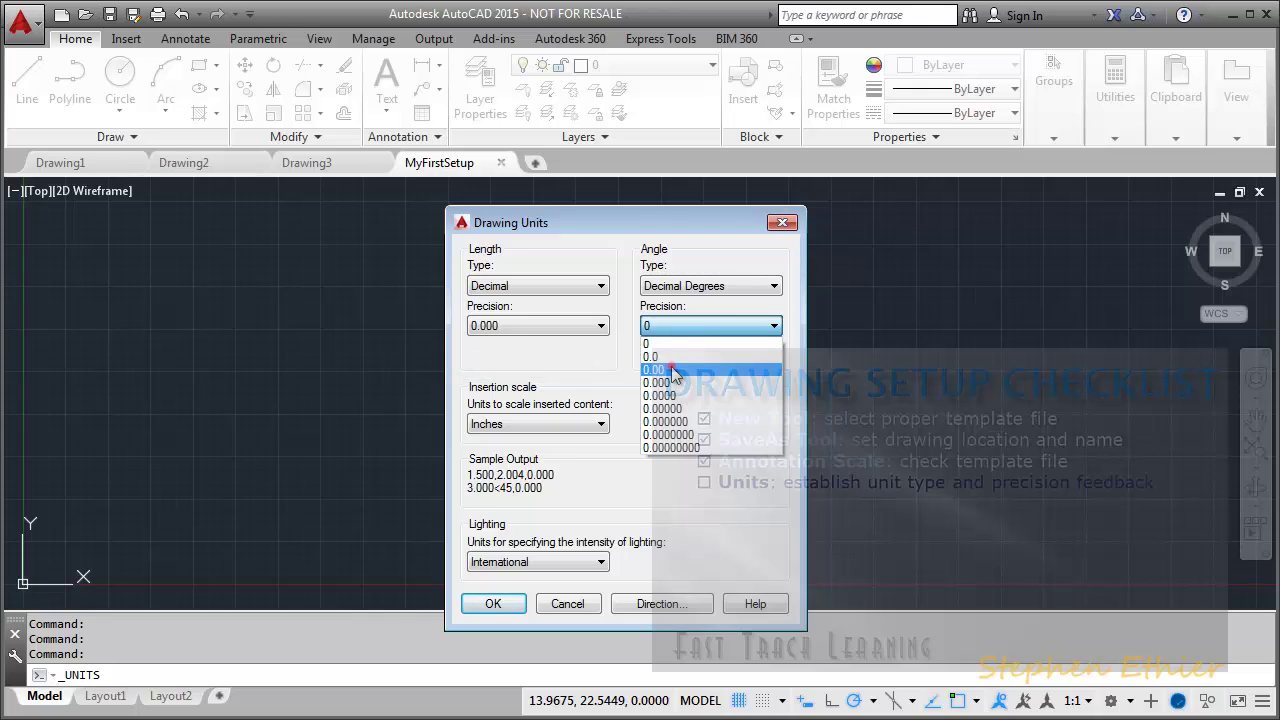
left_click(671, 369)
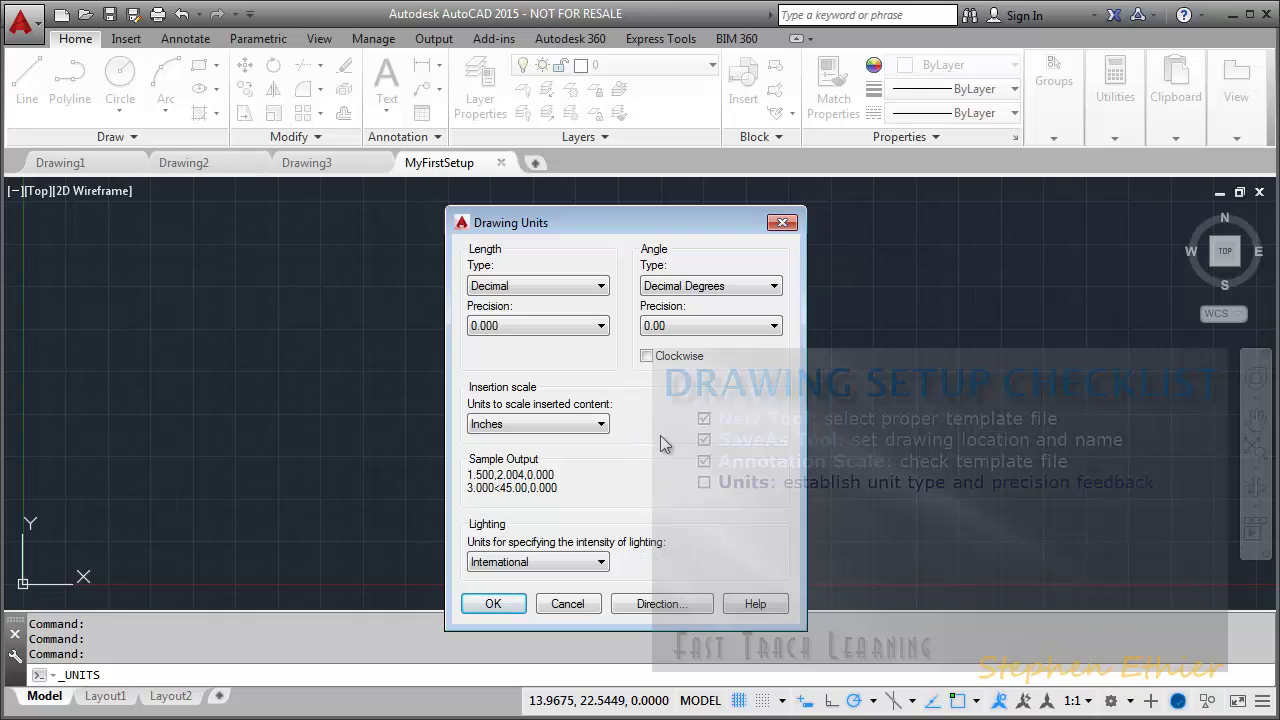
left_click(493, 603)
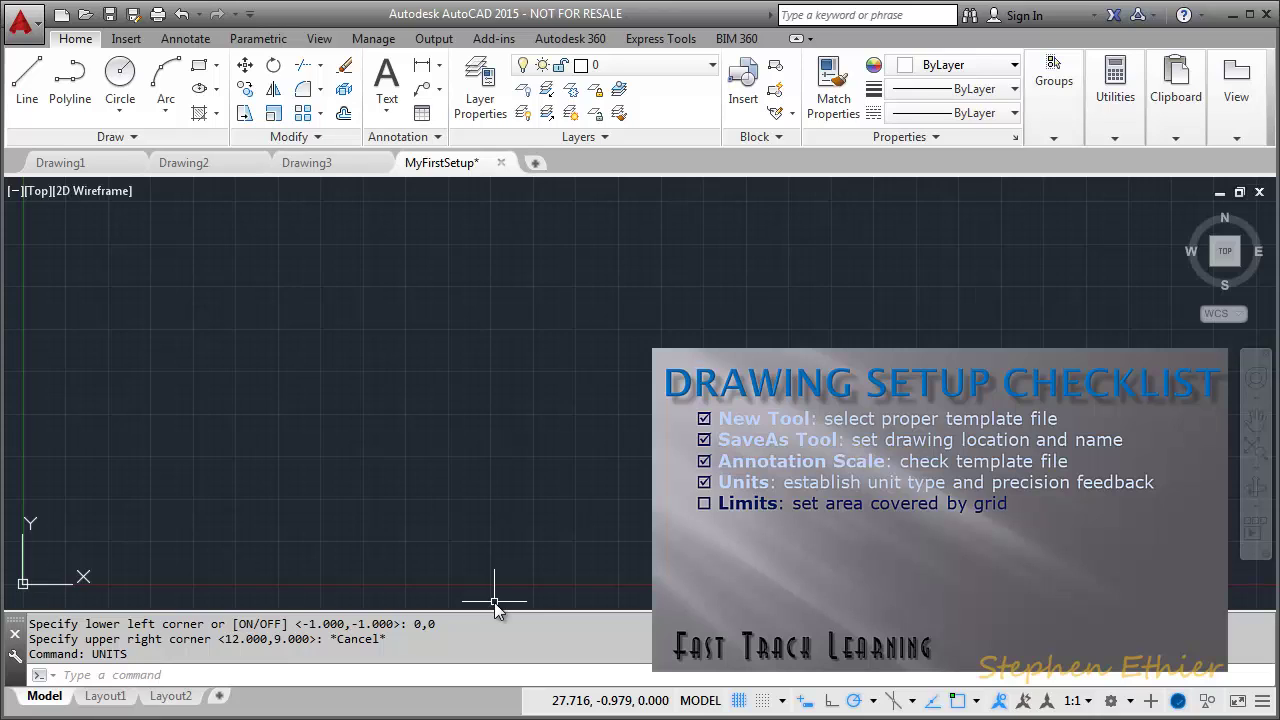
- Set the model space limits with the lower left corner at -1,-1 and the upper right corner at 5,3
left_click(93, 674)
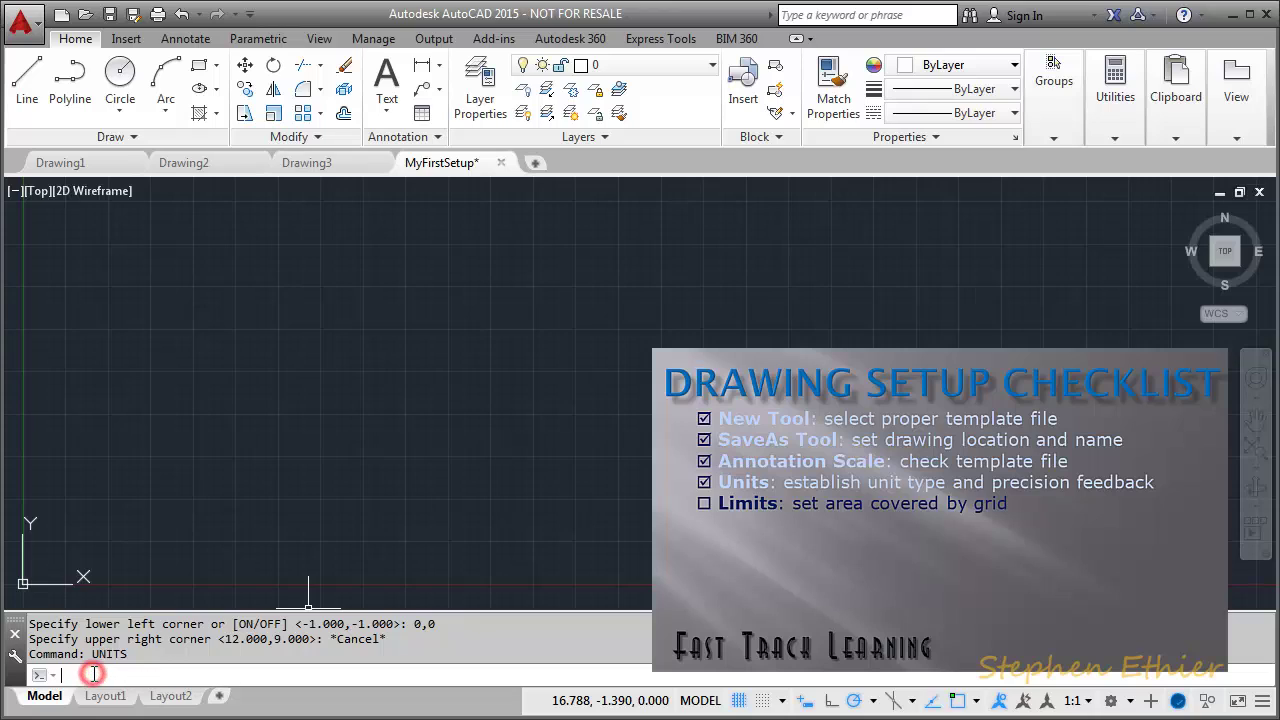
type("Li")
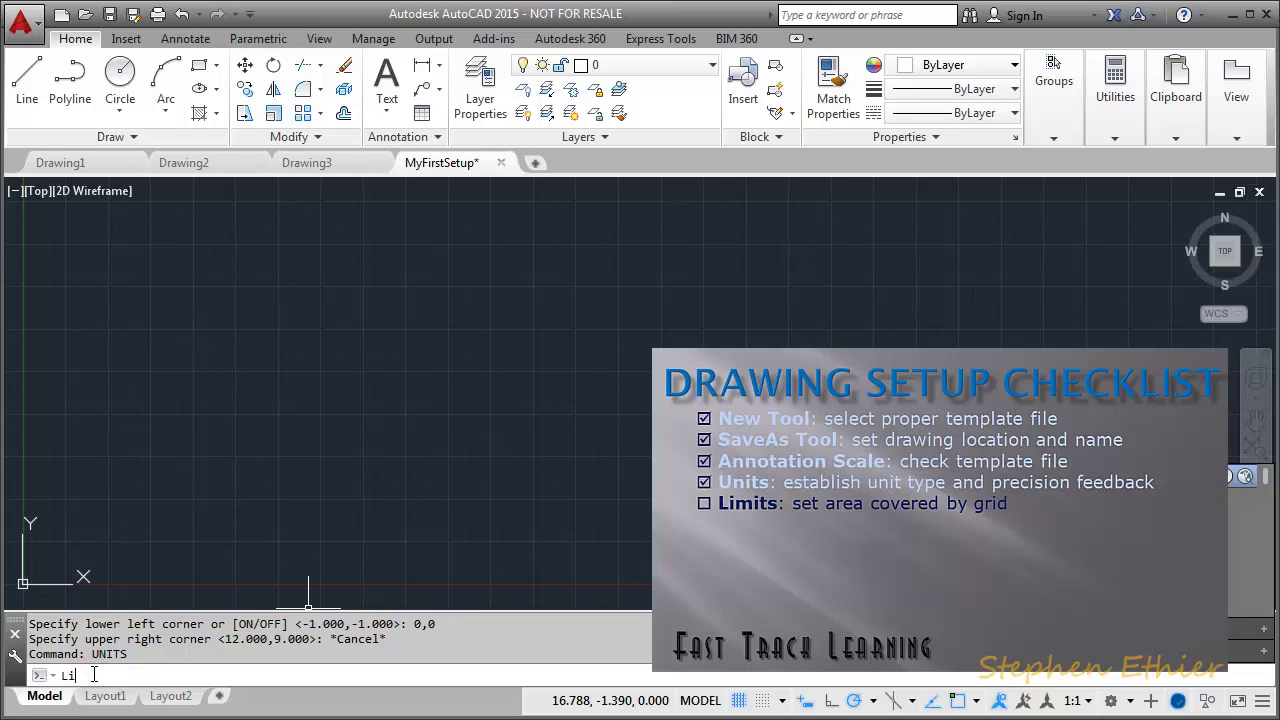
type("m")
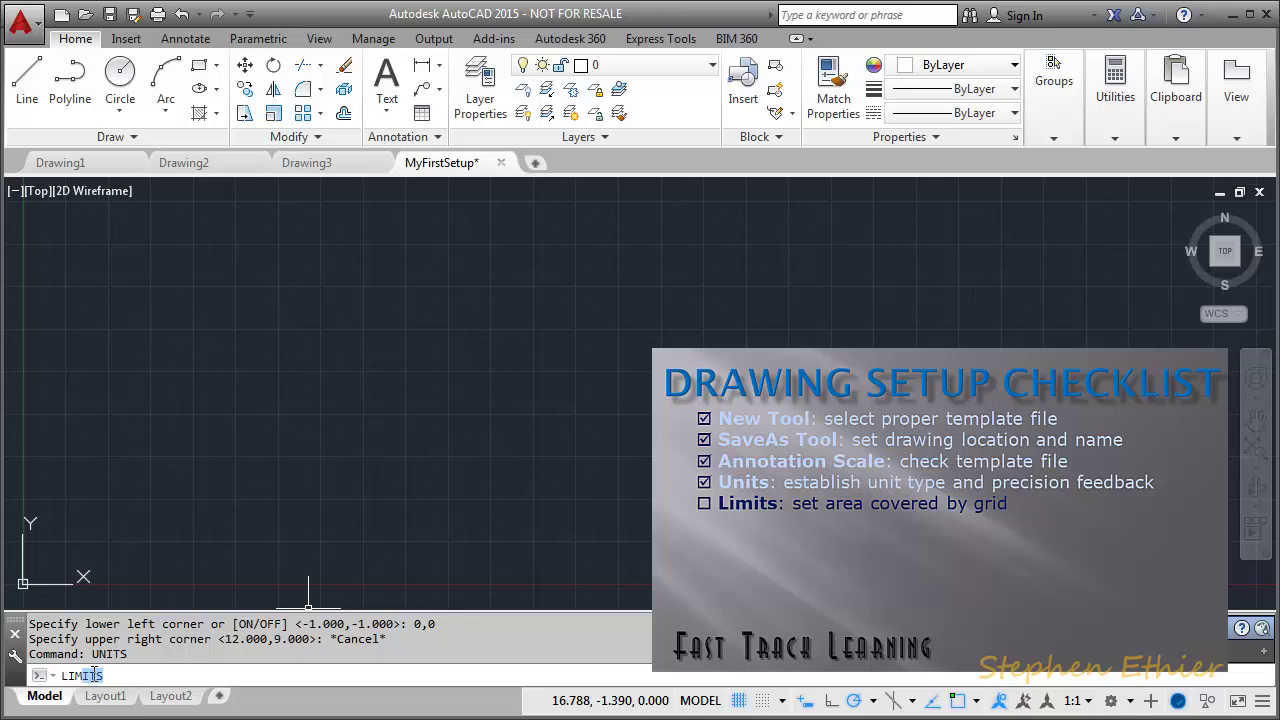
key("Return")
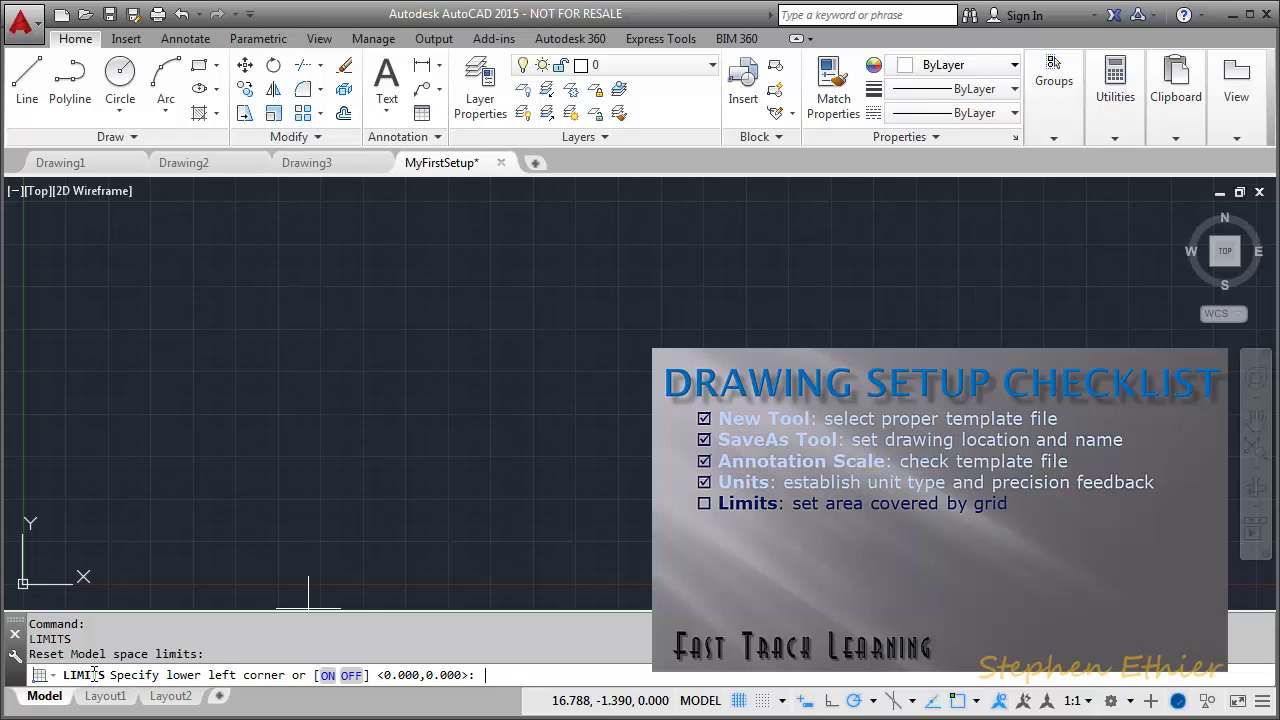
type("-1,-1")
key("Return")
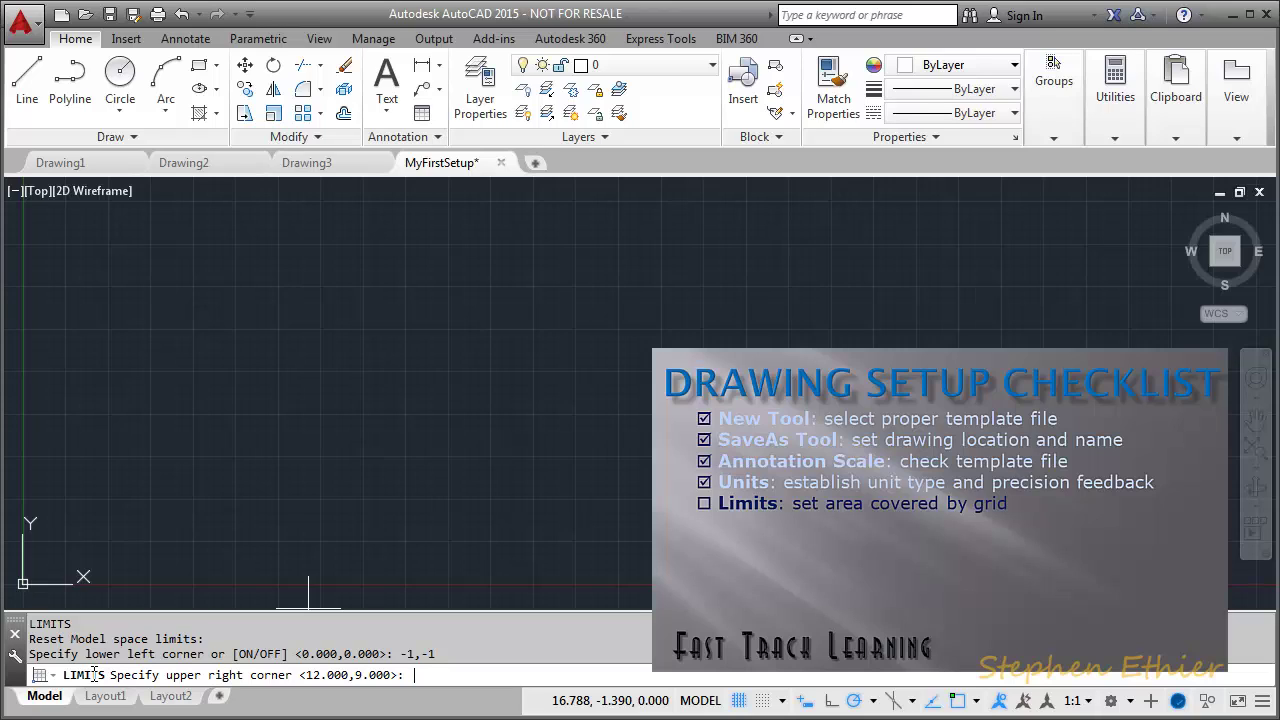
type("5,3")
key("Return")
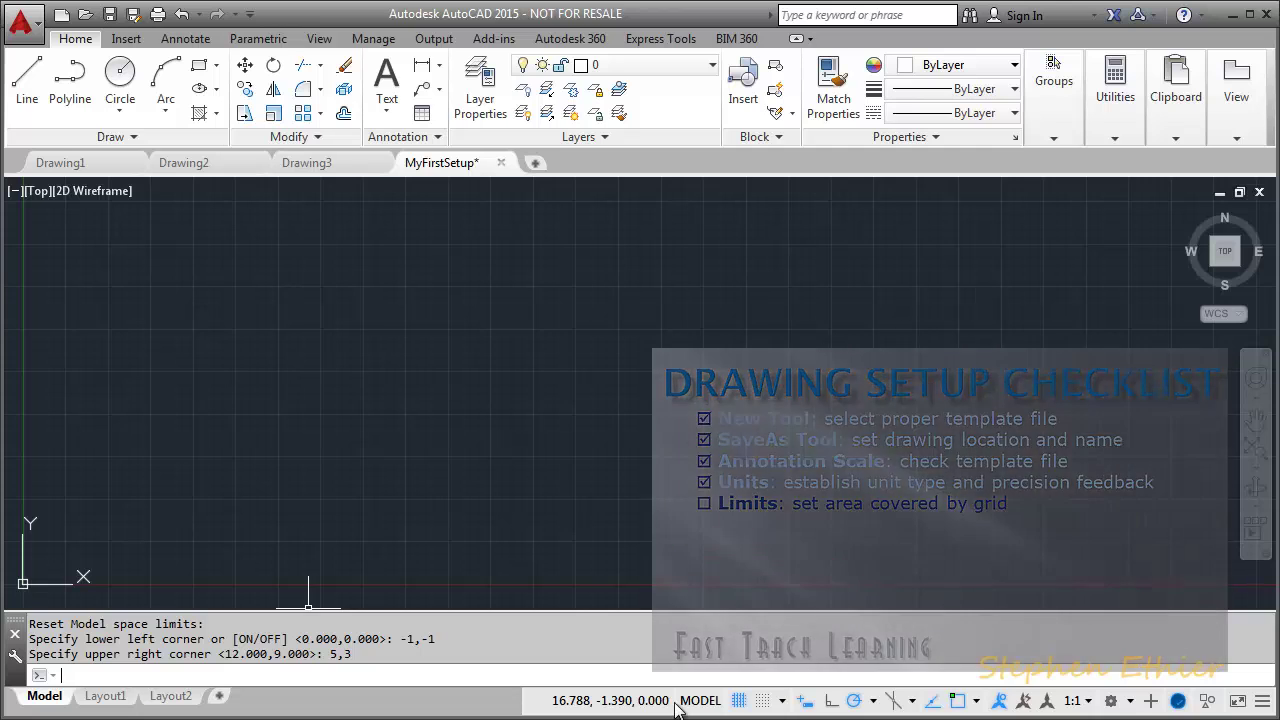
- In the snap and grid settings, turn off displaying the grid beyond the limits and turn snap on
left_click(783, 702)
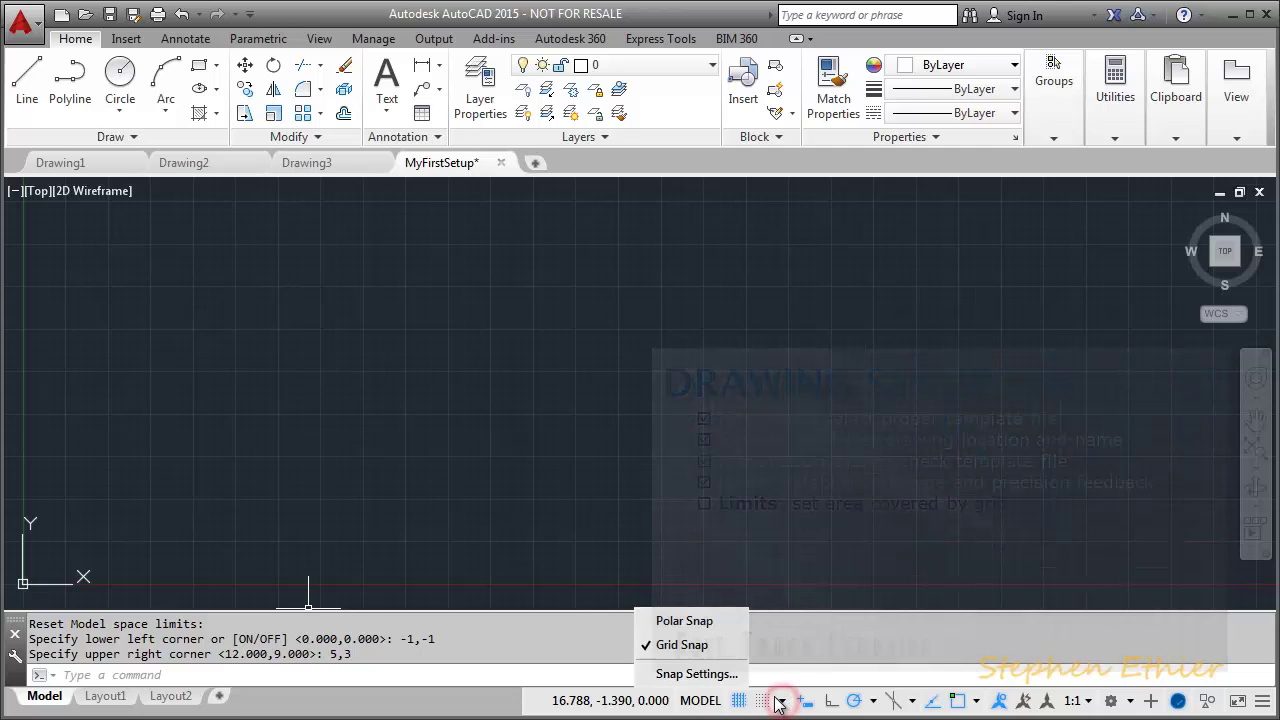
left_click(697, 675)
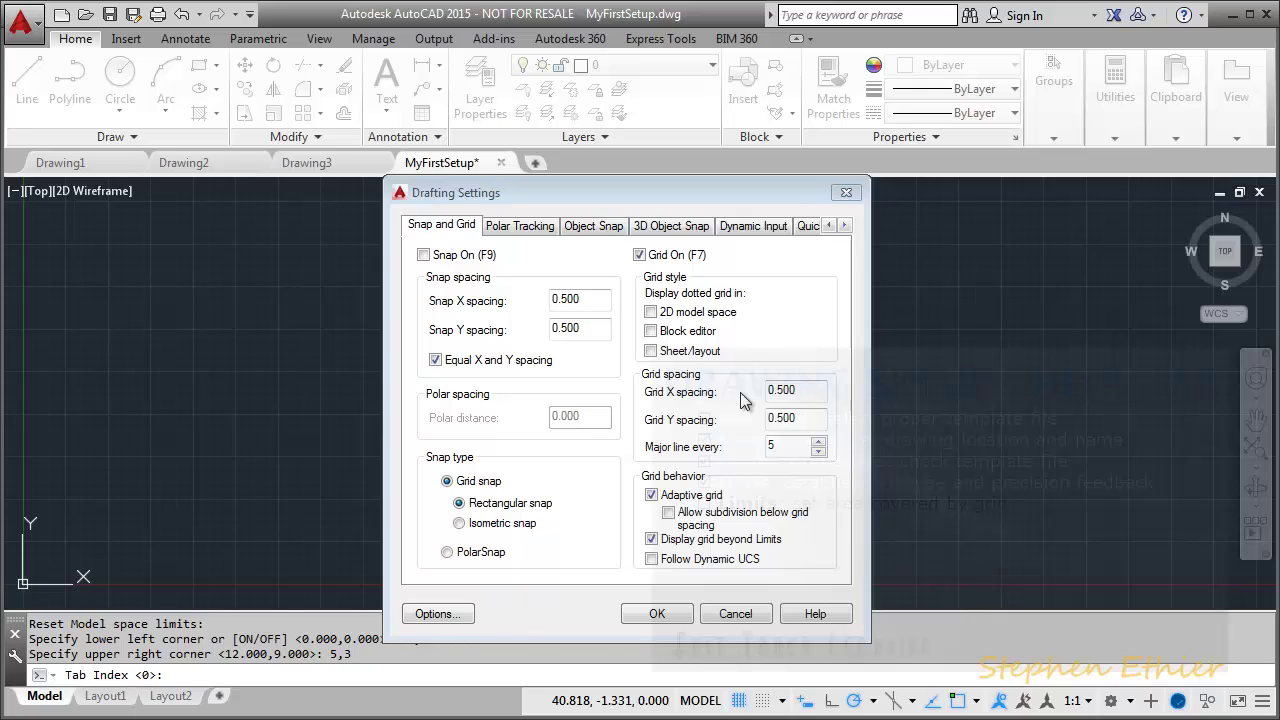
left_click(651, 540)
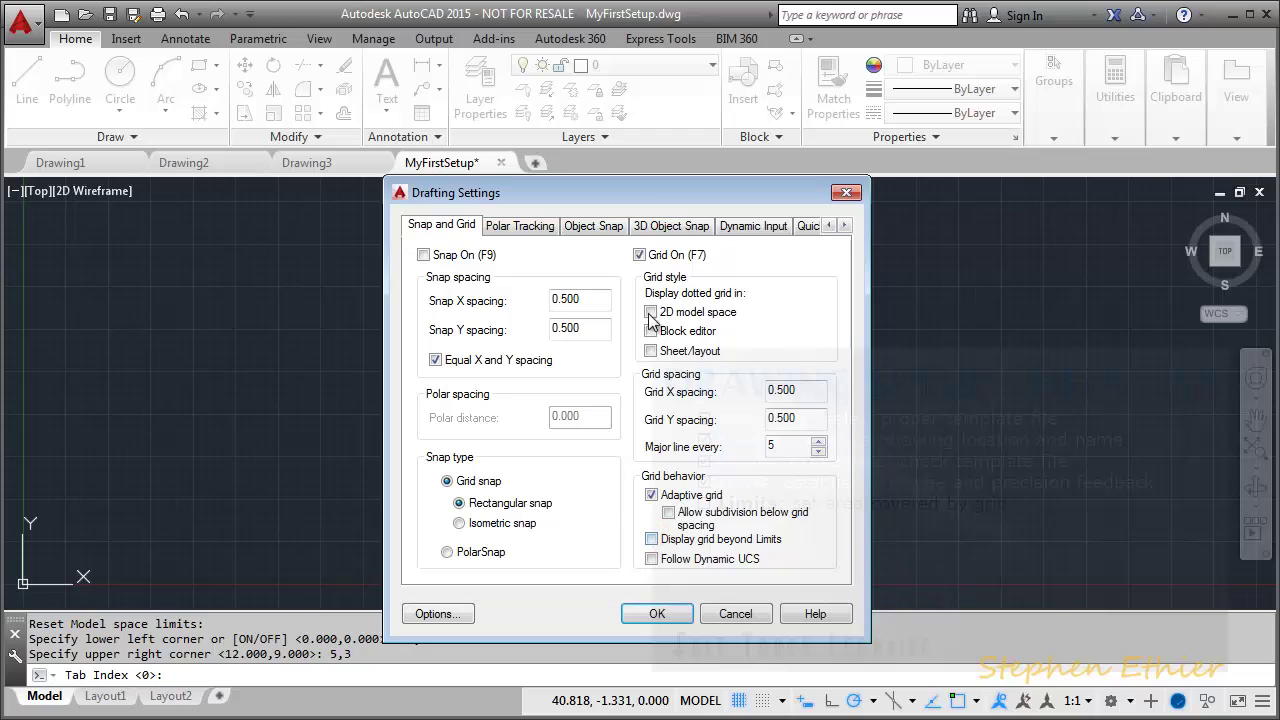
left_click(429, 257)
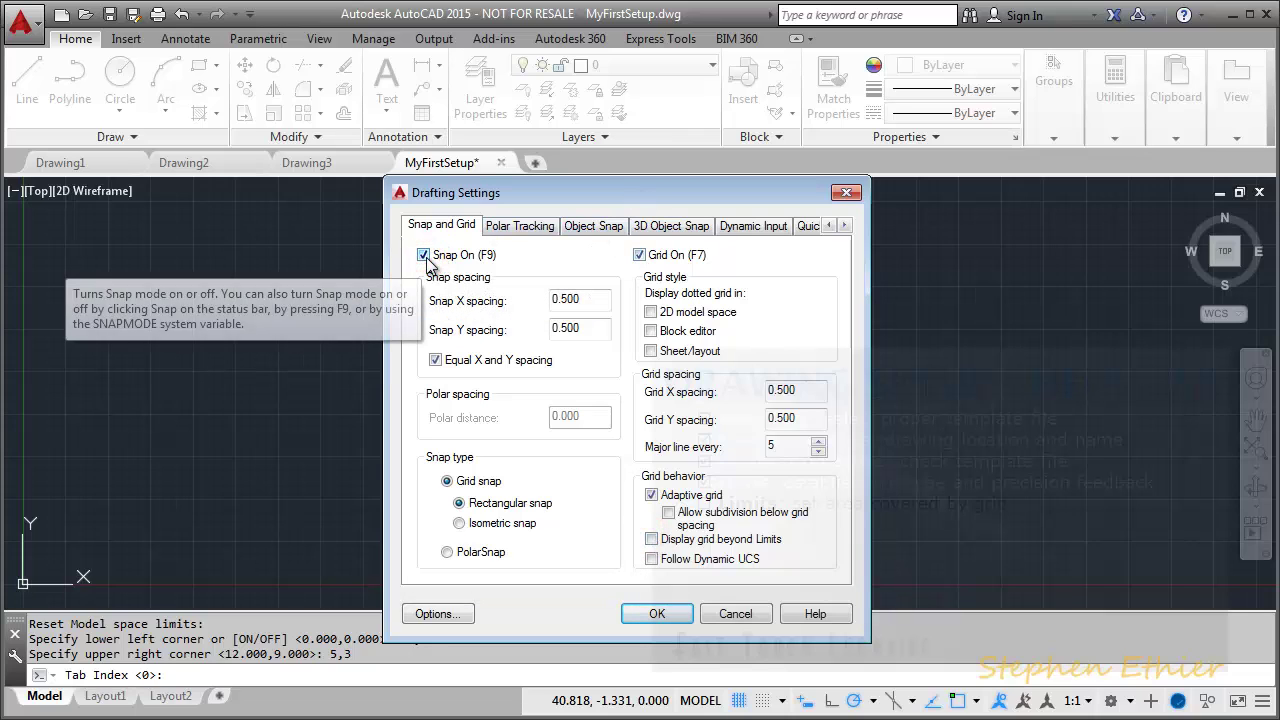
left_click(659, 614)
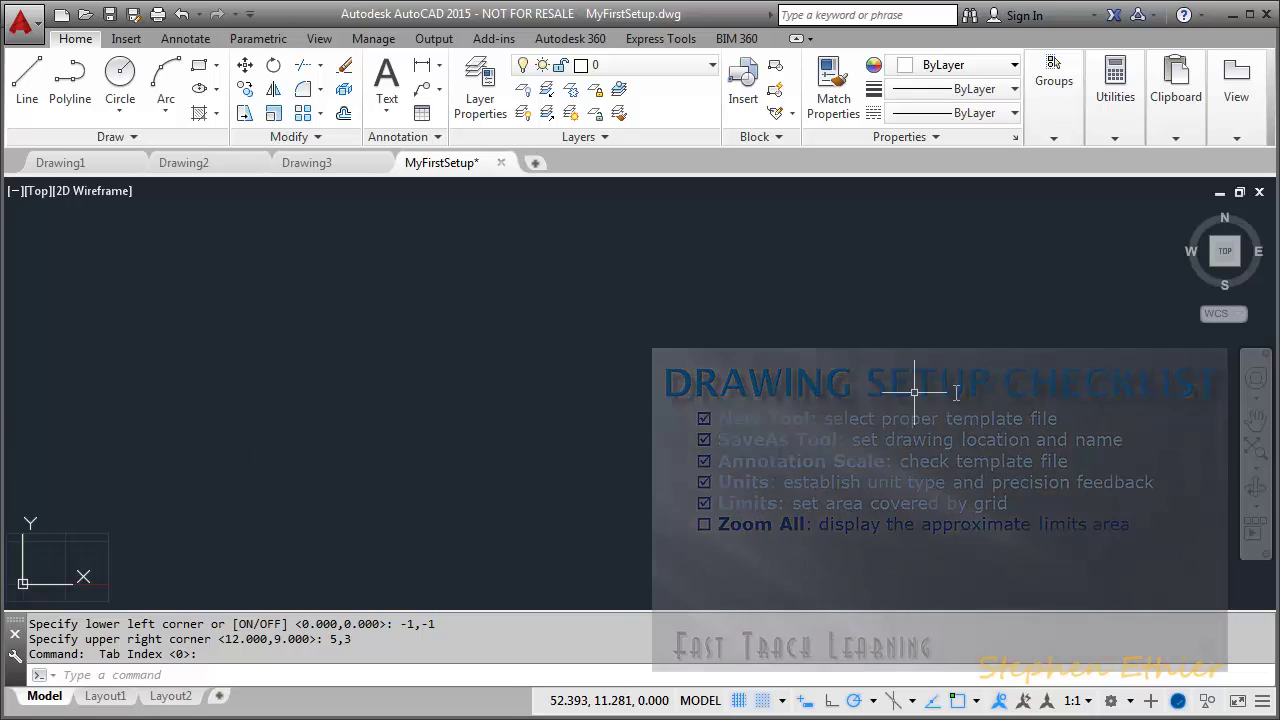
- Use Zoom All to display the whole limits area of the drawing
left_click(1258, 471)
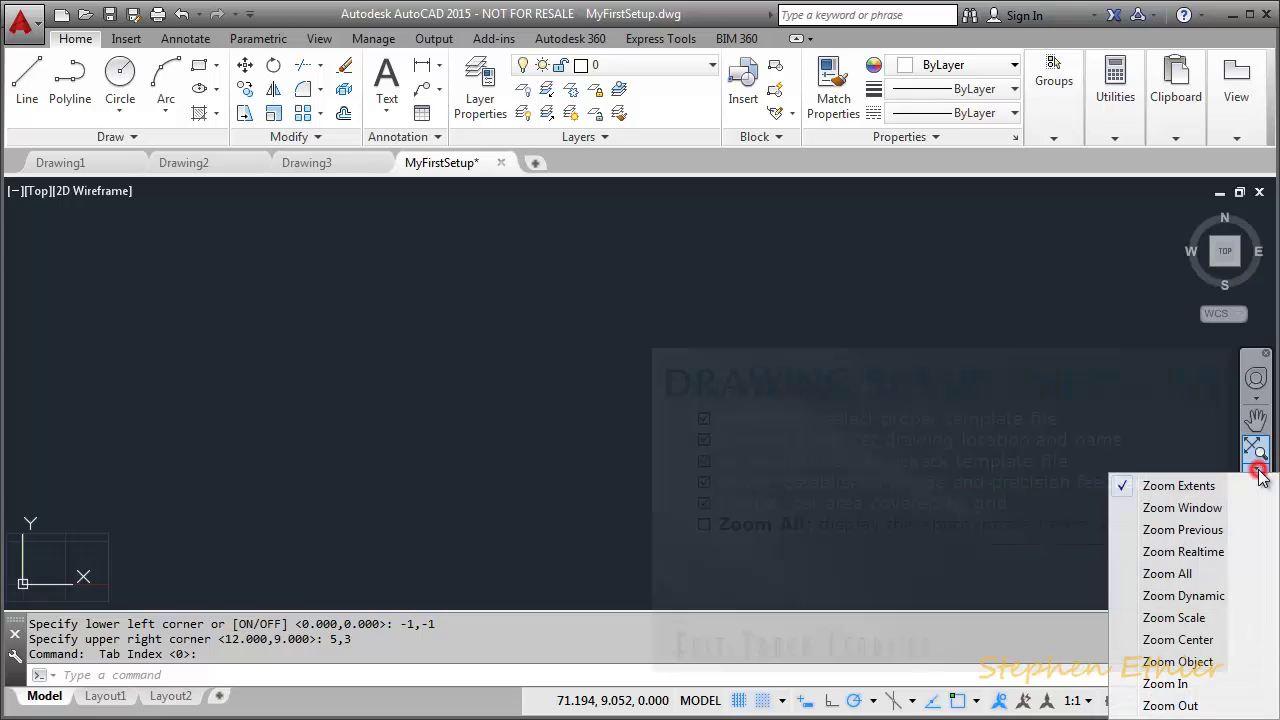
left_click(1168, 574)
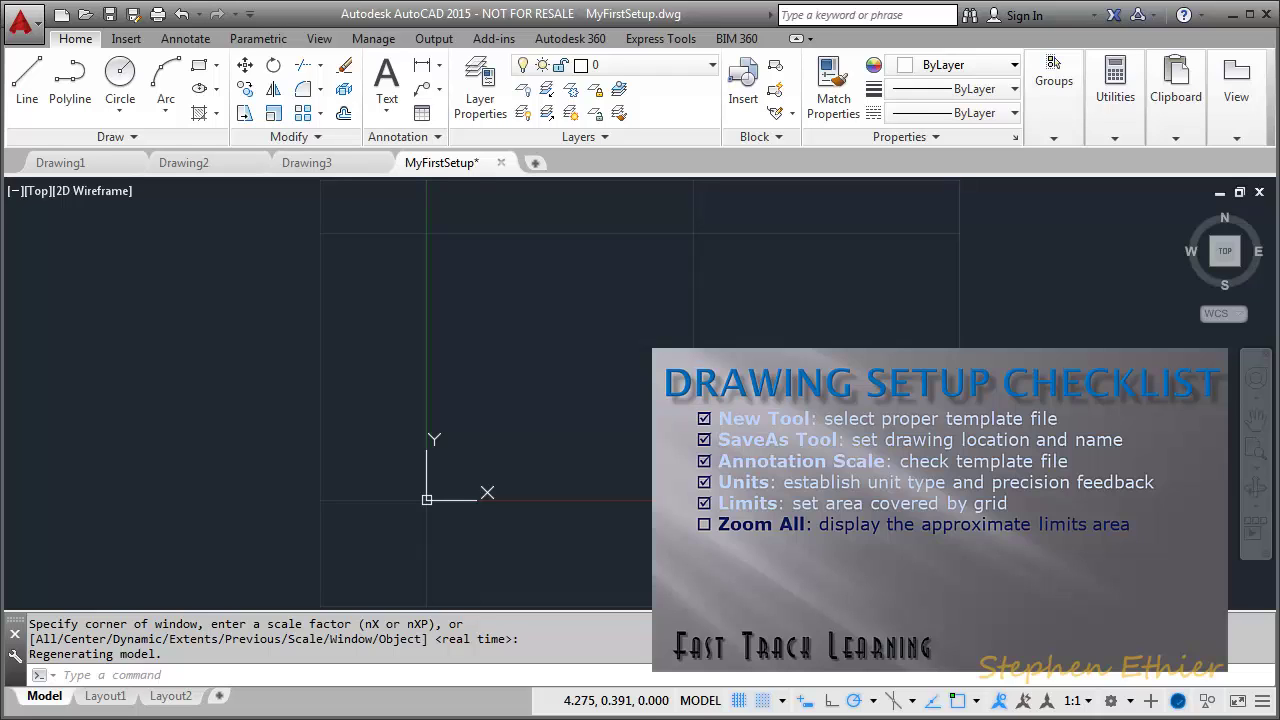
left_click(44, 87)
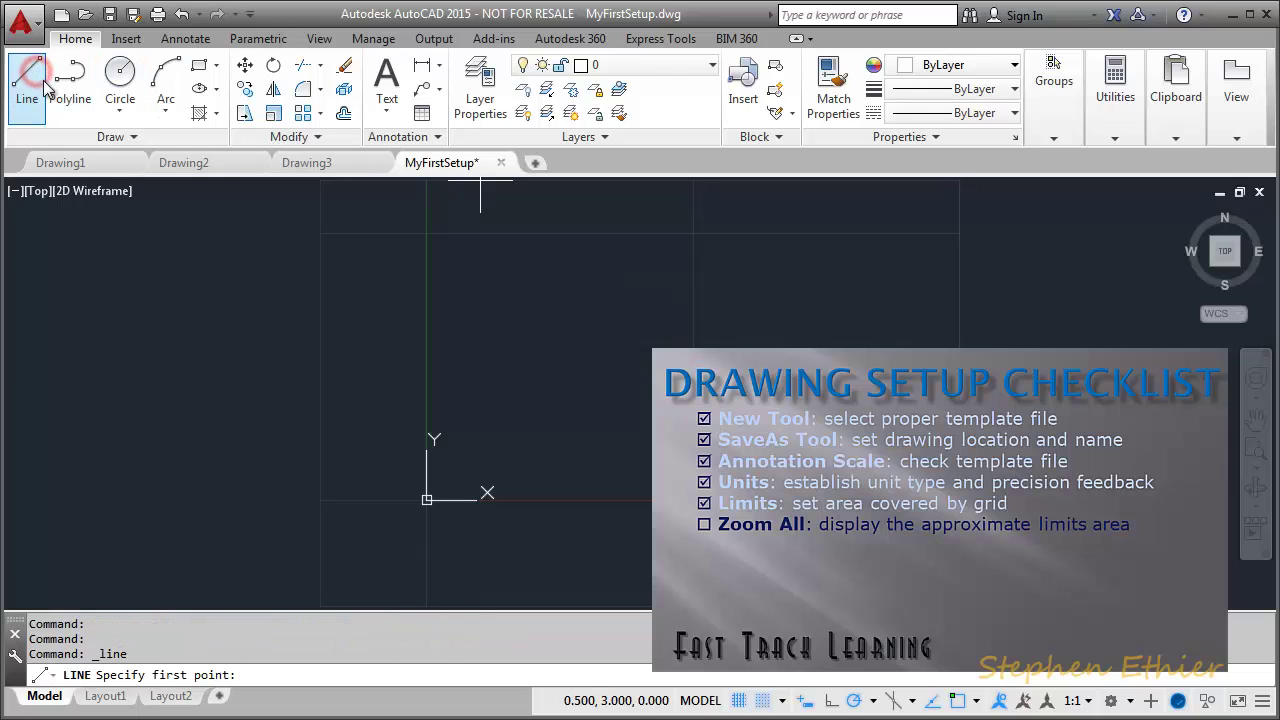
left_click(427, 500)
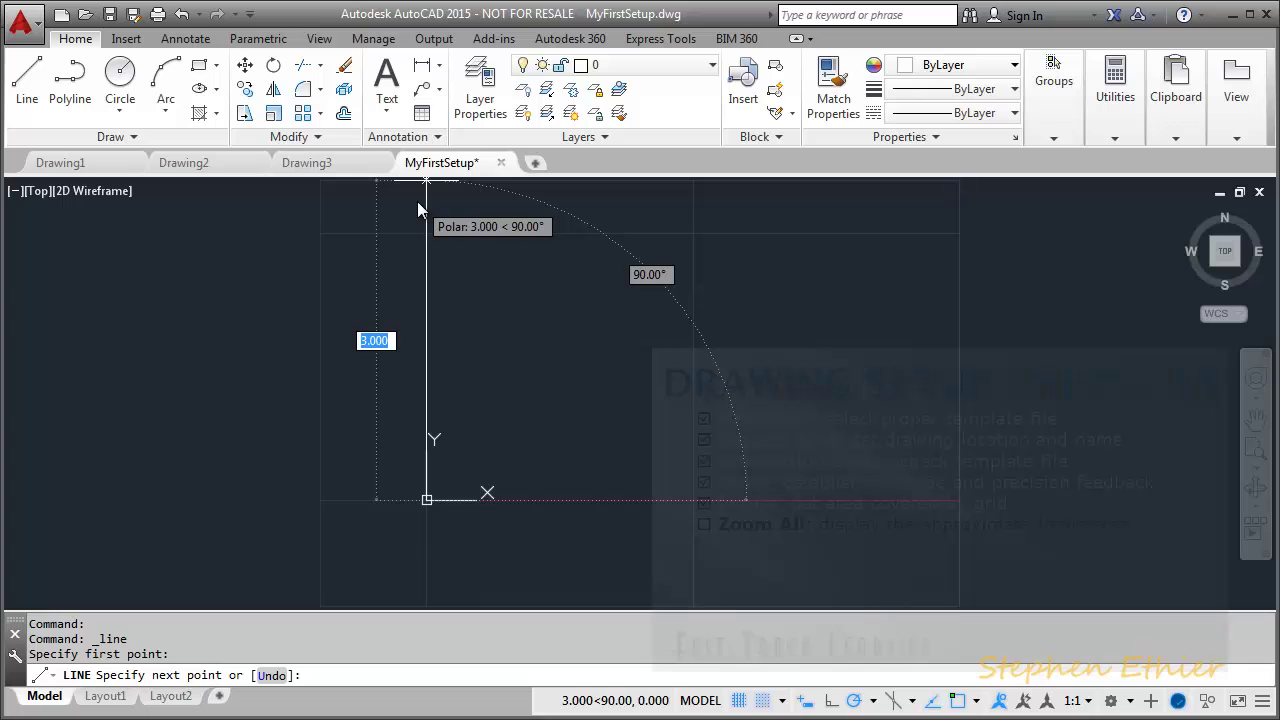
key("Escape")
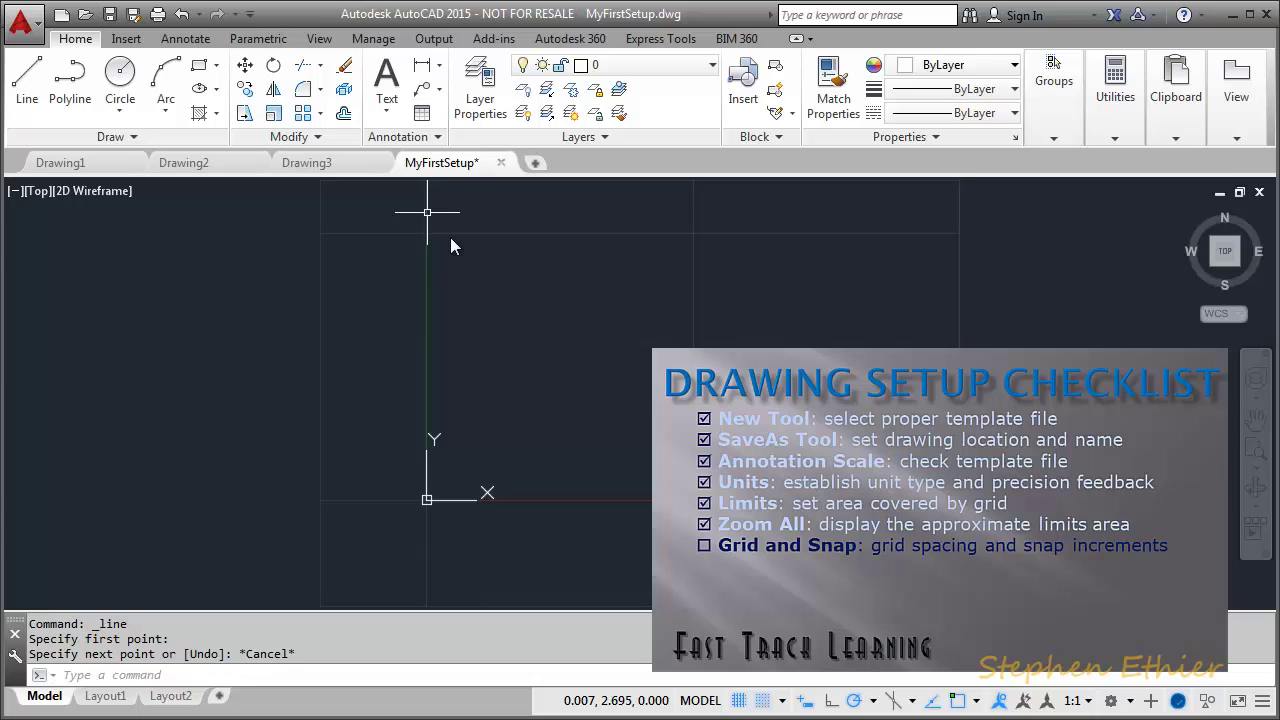
- Set the grid X and Y spacing to 1.000 with a major line every 1, and apply the drafting settings
left_click(784, 702)
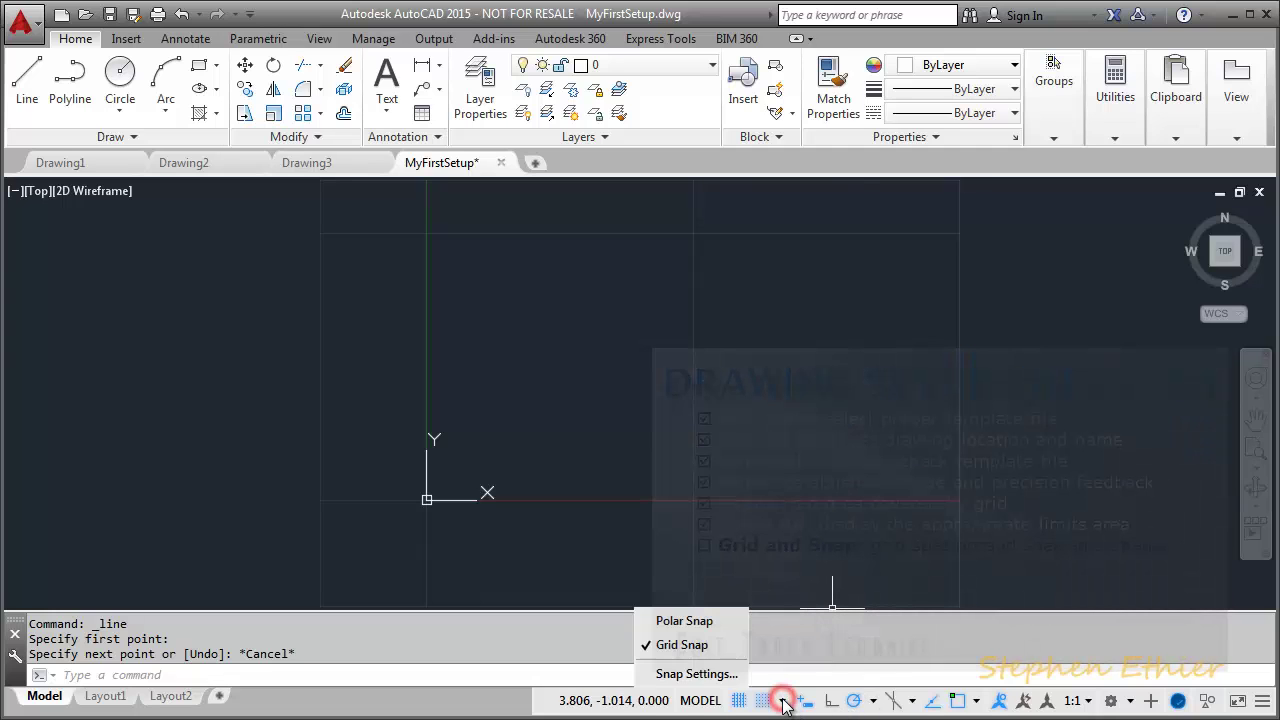
left_click(716, 675)
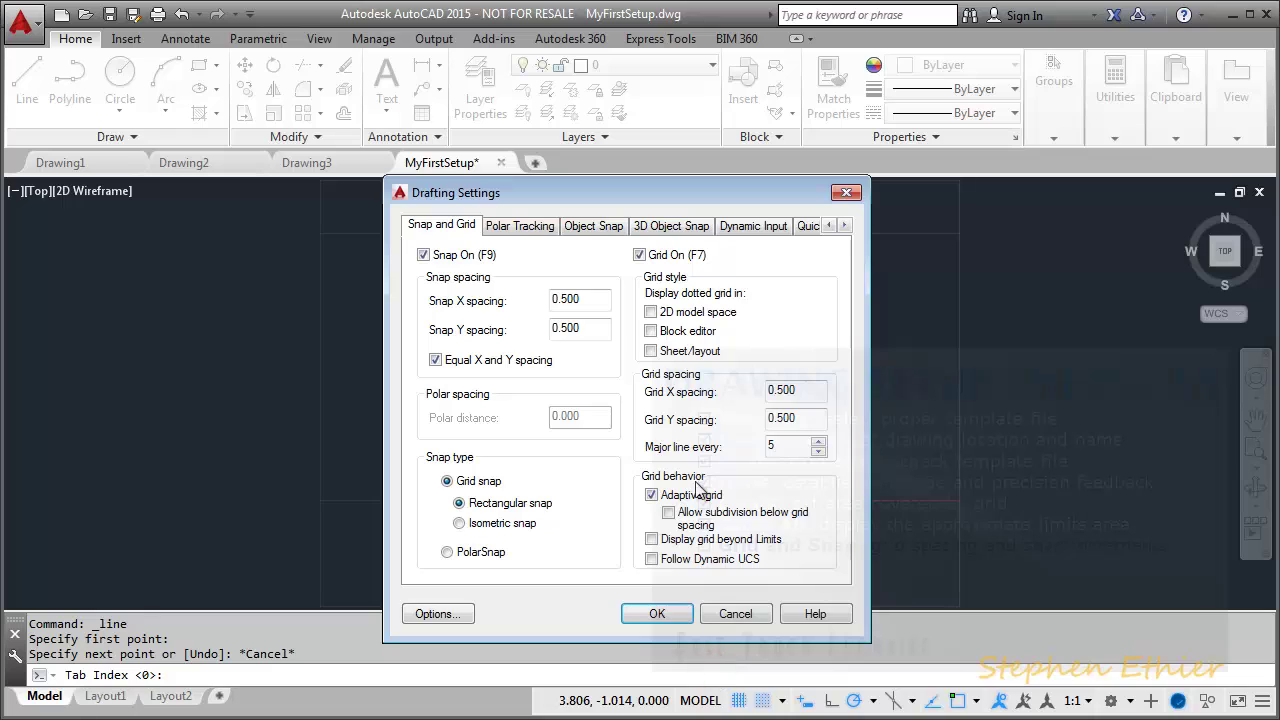
double_click(788, 390)
type("1")
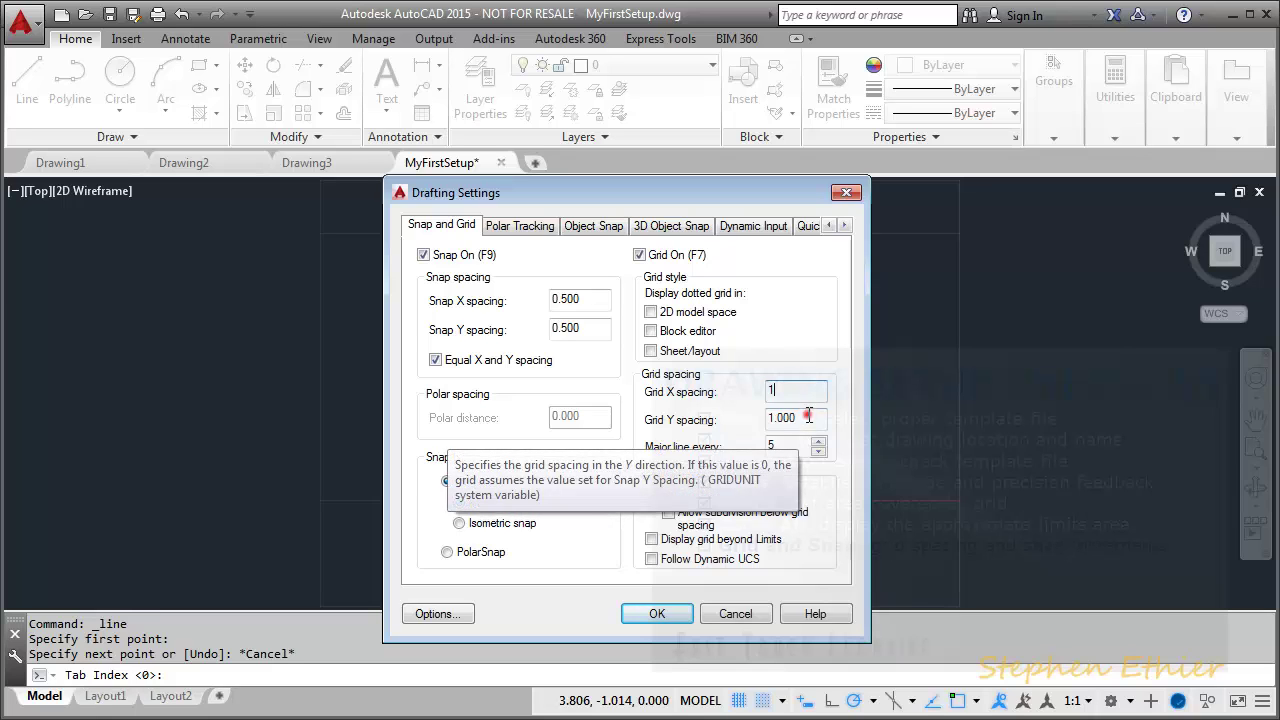
left_click(809, 418)
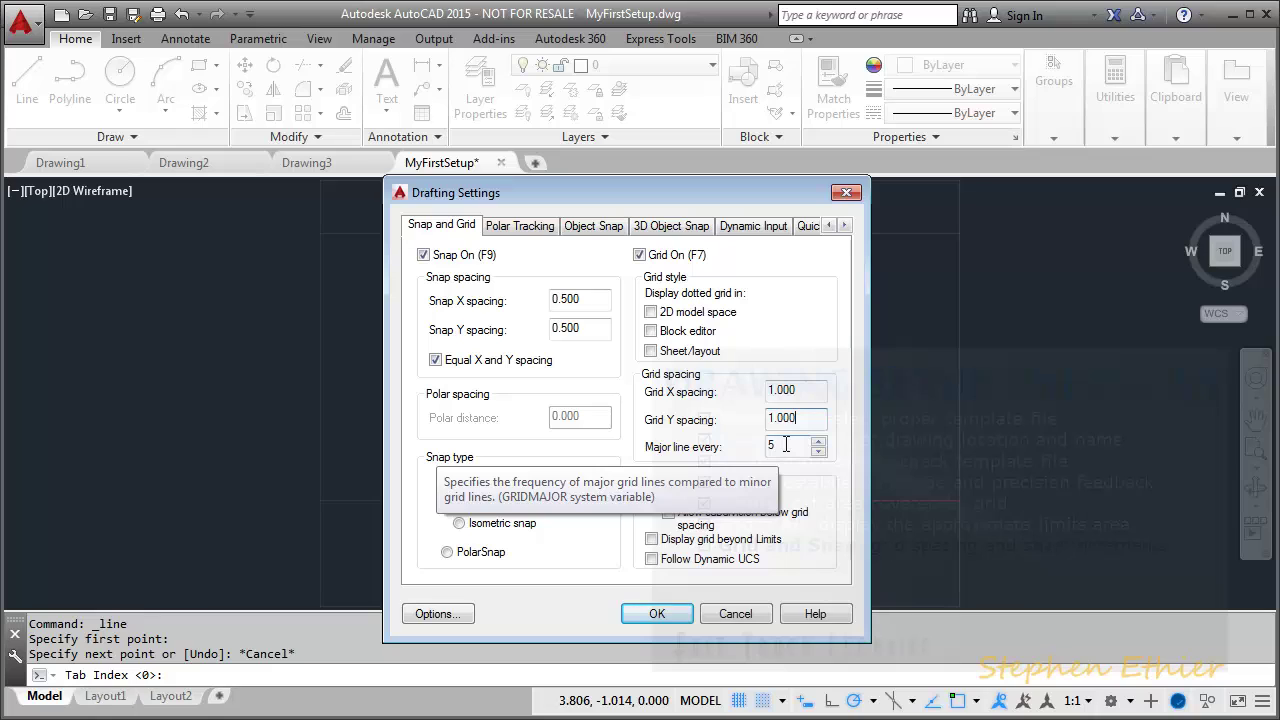
double_click(786, 445)
type("1")
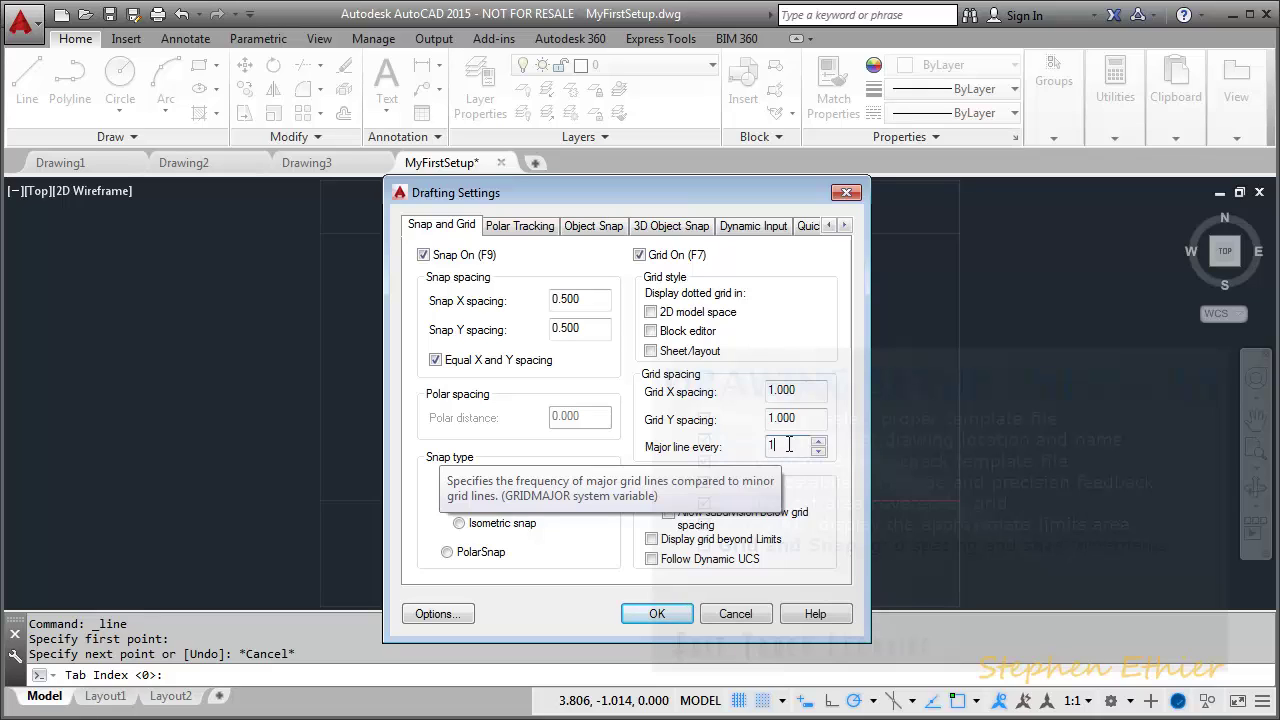
left_click(662, 614)
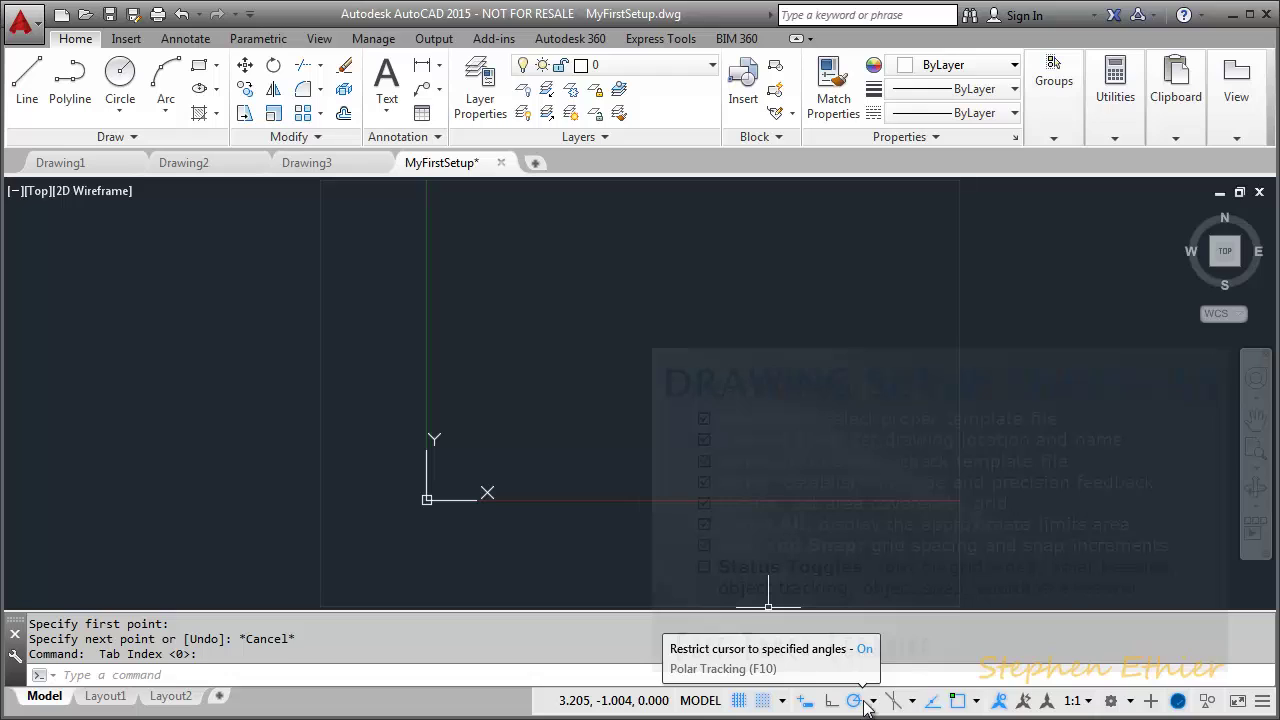
- Turn off the Node mode in the running object snaps
left_click(978, 706)
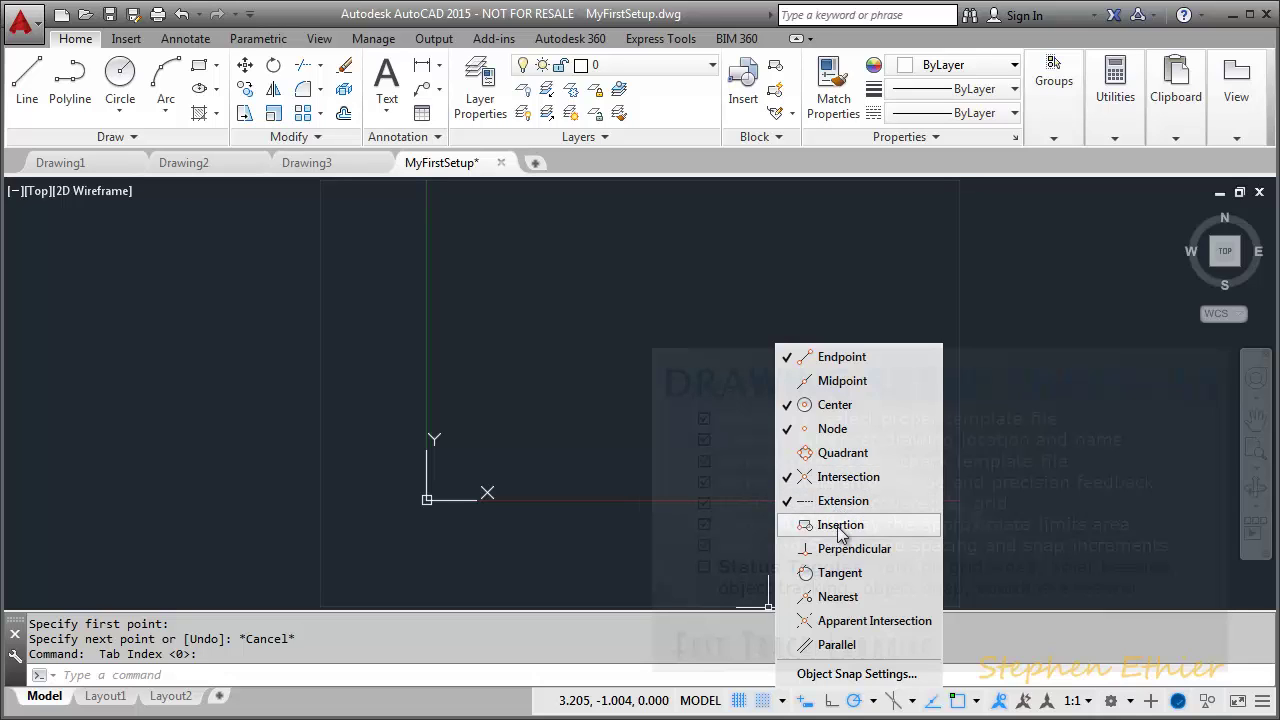
left_click(836, 432)
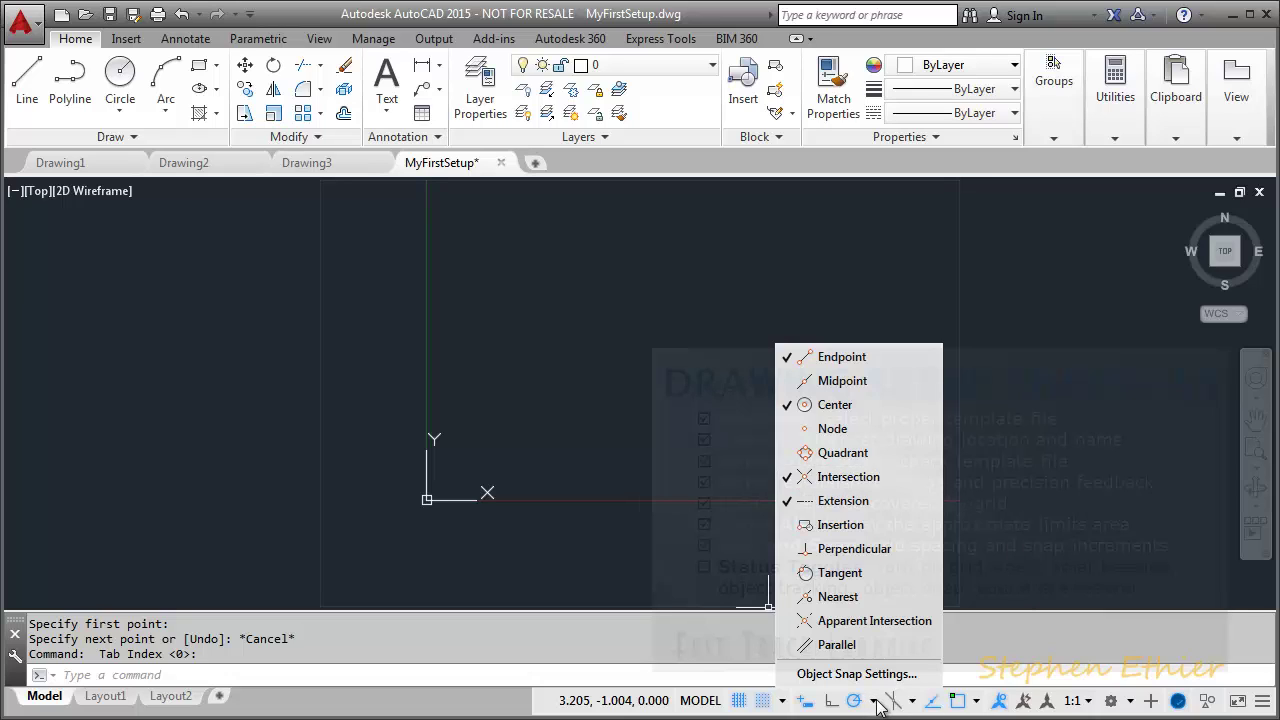
left_click(977, 703)
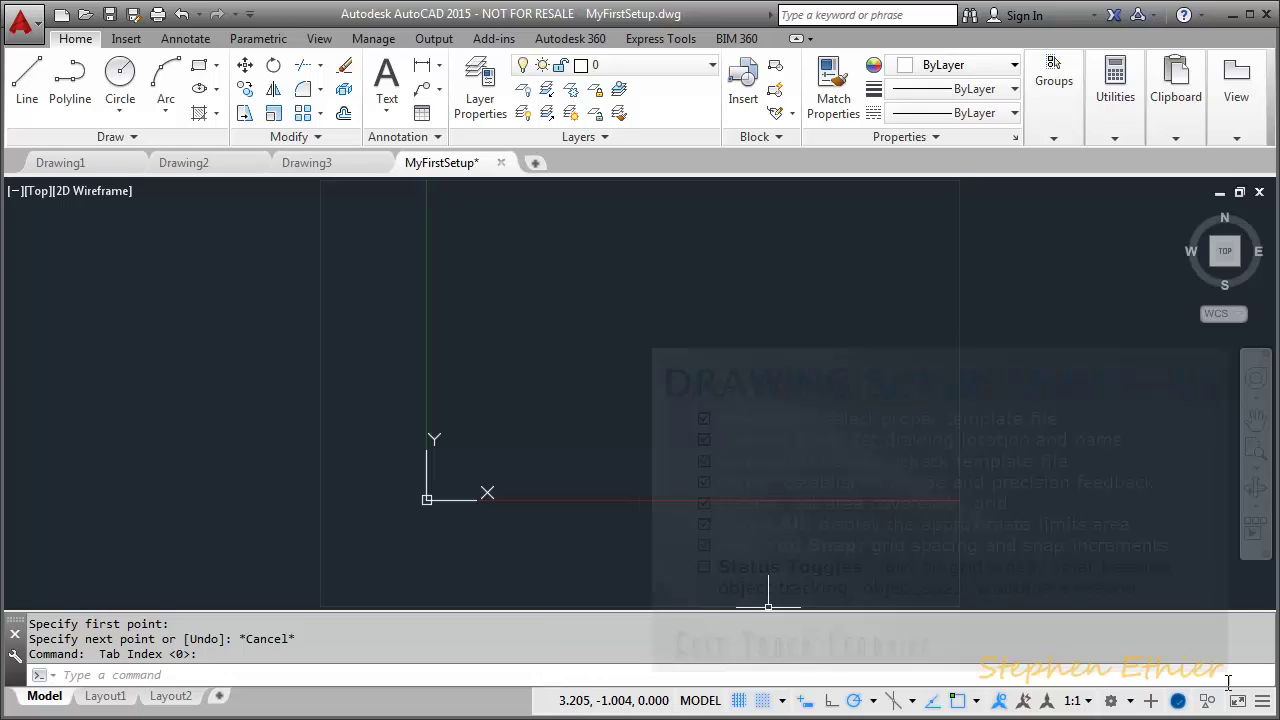
left_click(1264, 704)
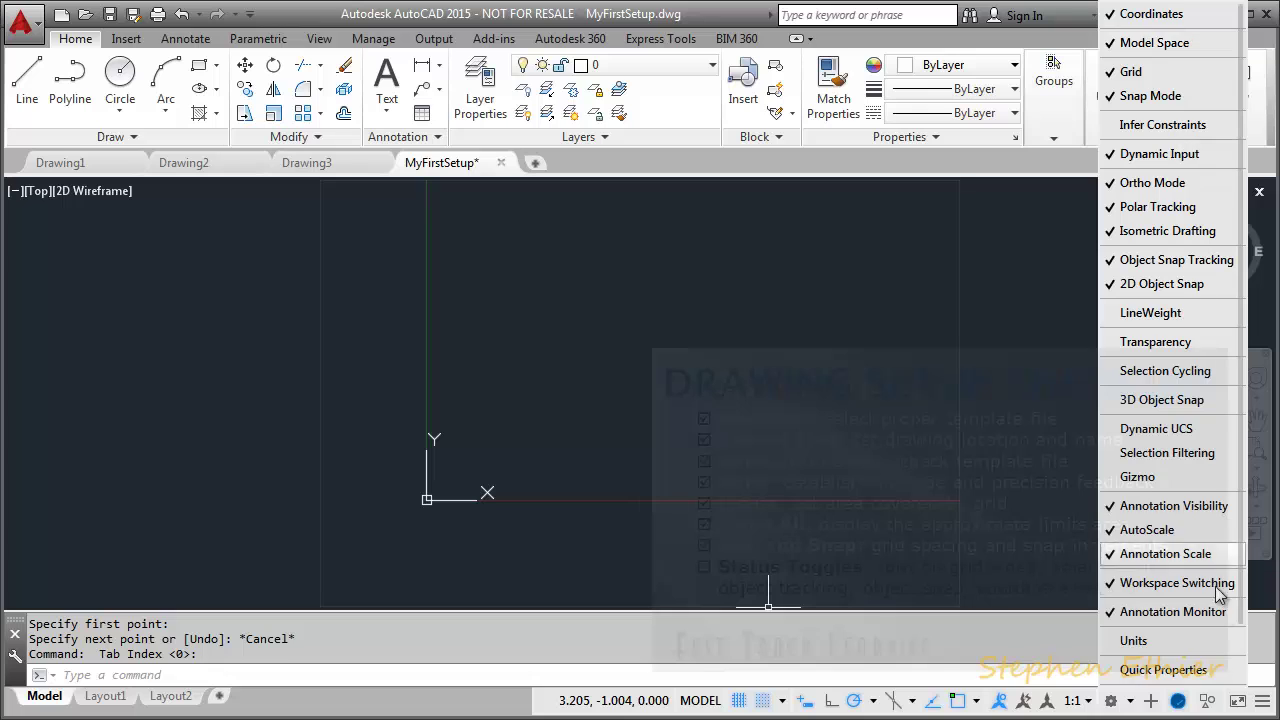
left_click(1264, 706)
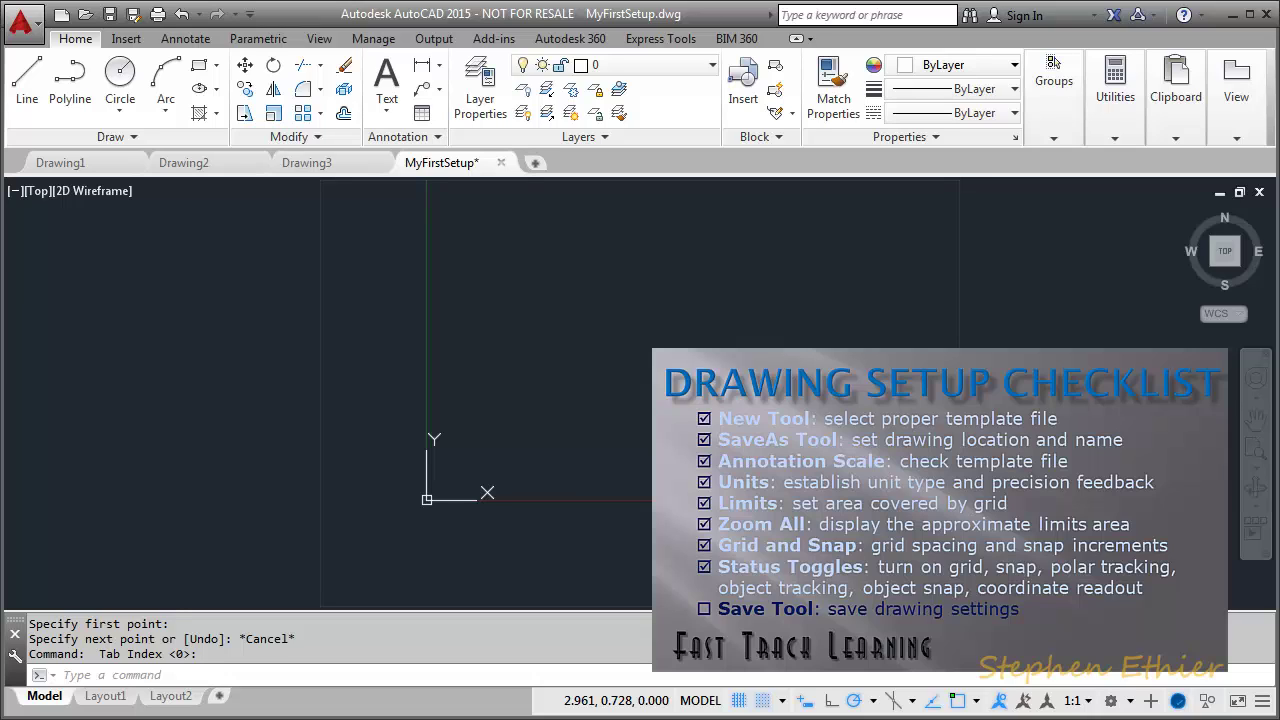
- Save the configured settings in the MyFirstSetup drawing
left_click(112, 16)
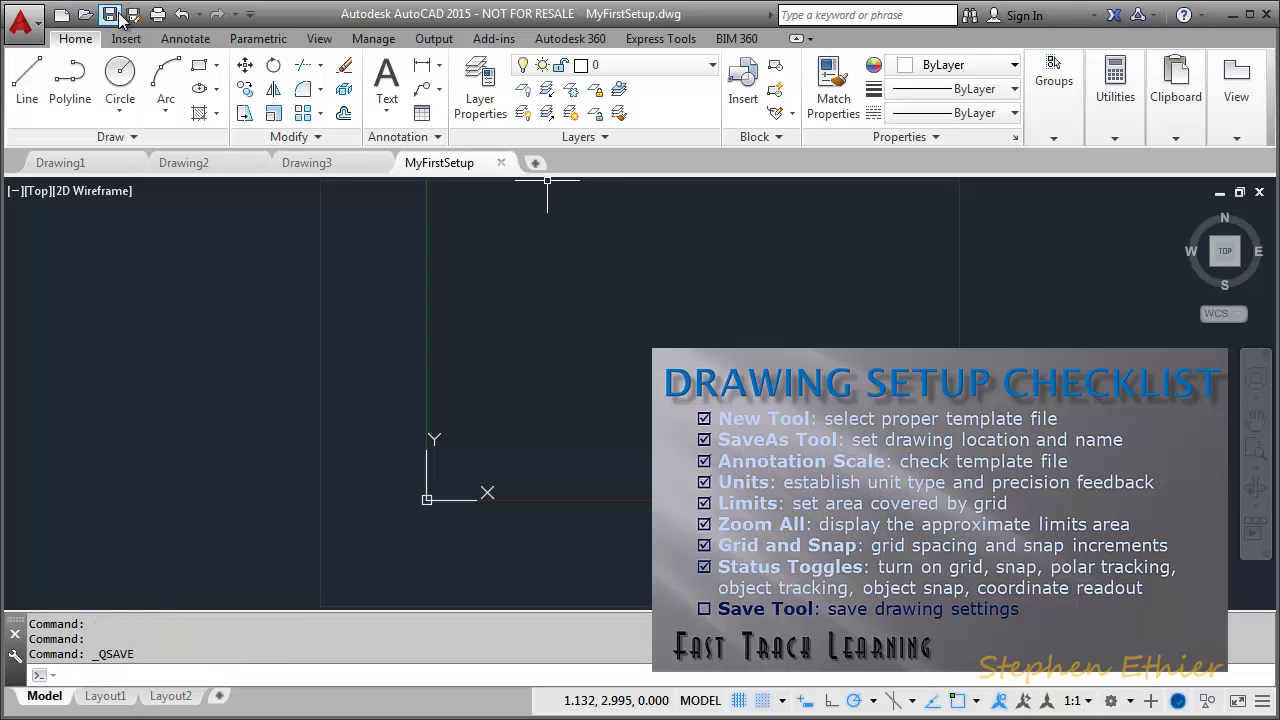